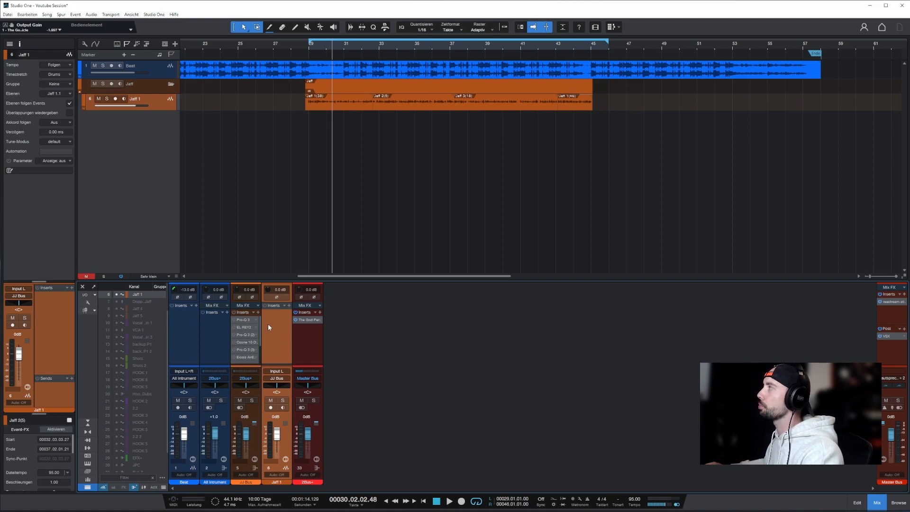
Open The God Particle on the 2Bus+ channel and examine its amount control and settings.
click(254, 393)
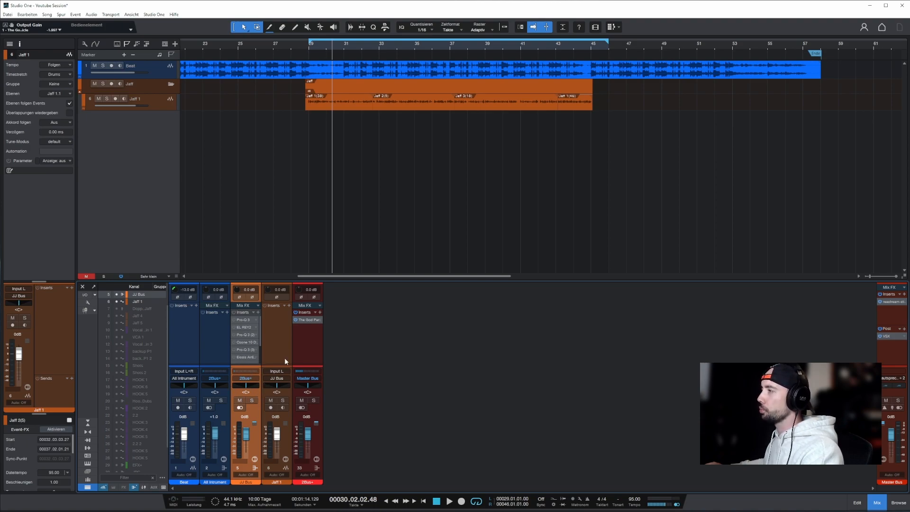
click(316, 348)
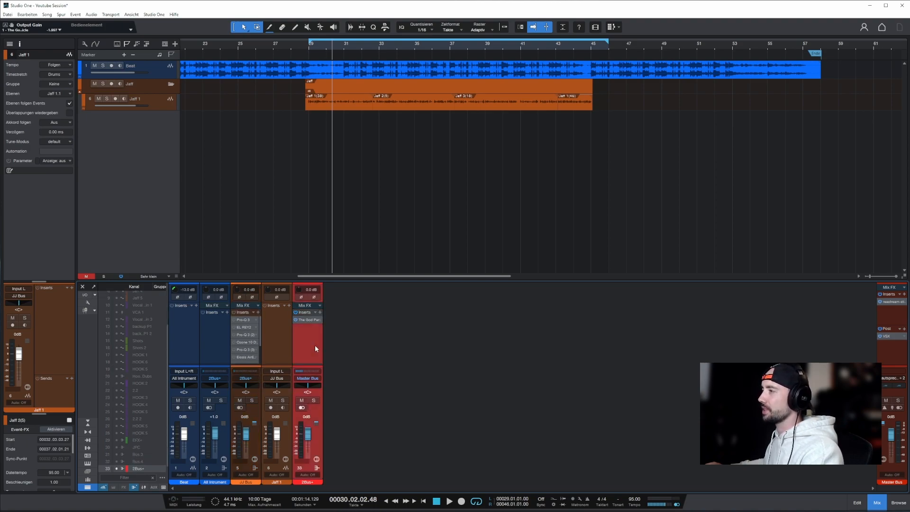
click(306, 321)
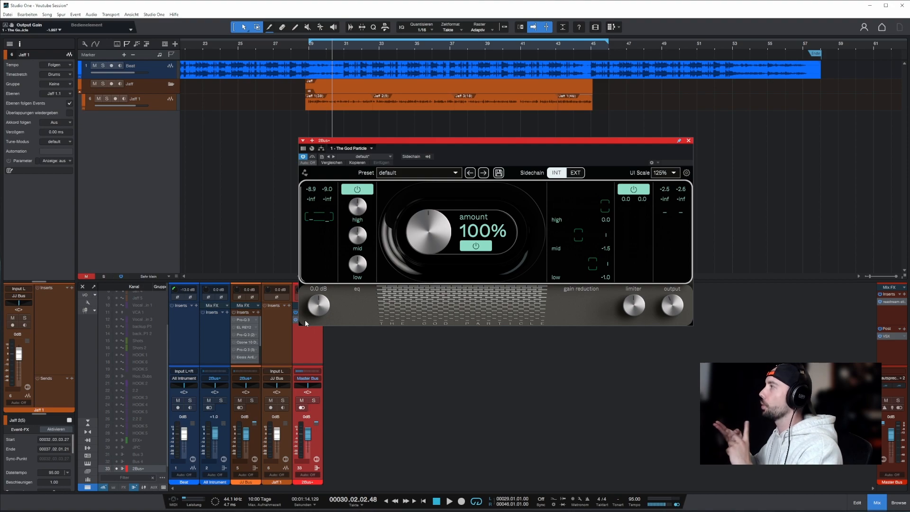
mouse_move(420, 234)
mouse_down()
mouse_move(429, 233)
mouse_move(425, 261)
mouse_move(432, 216)
mouse_move(430, 229)
mouse_up()
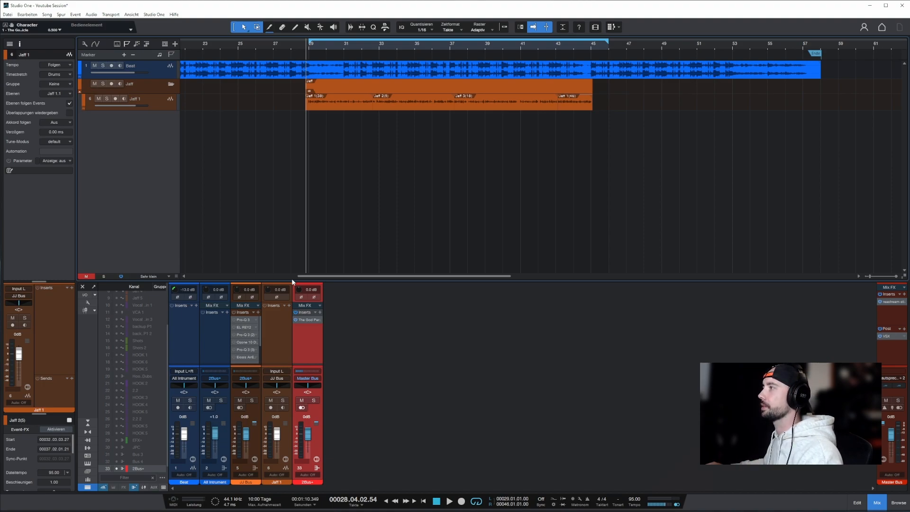
Play the section from about bar 29 with the JJ Bus inserts bypassed and again with them active, then bypass the inserts.
key(space)
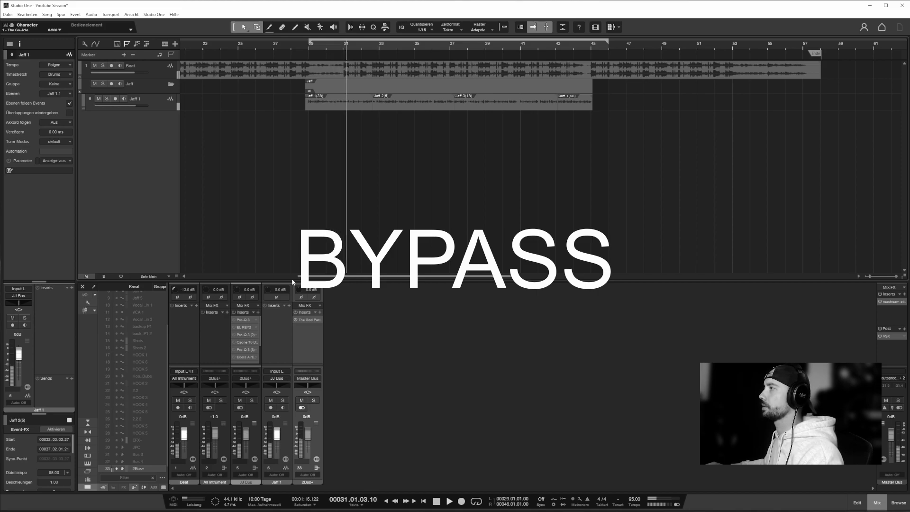
key(space)
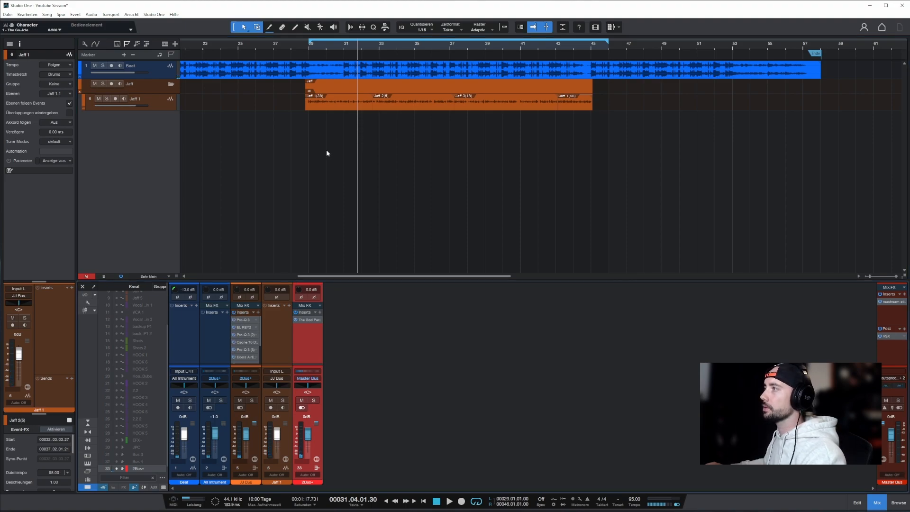
click(307, 47)
key(space)
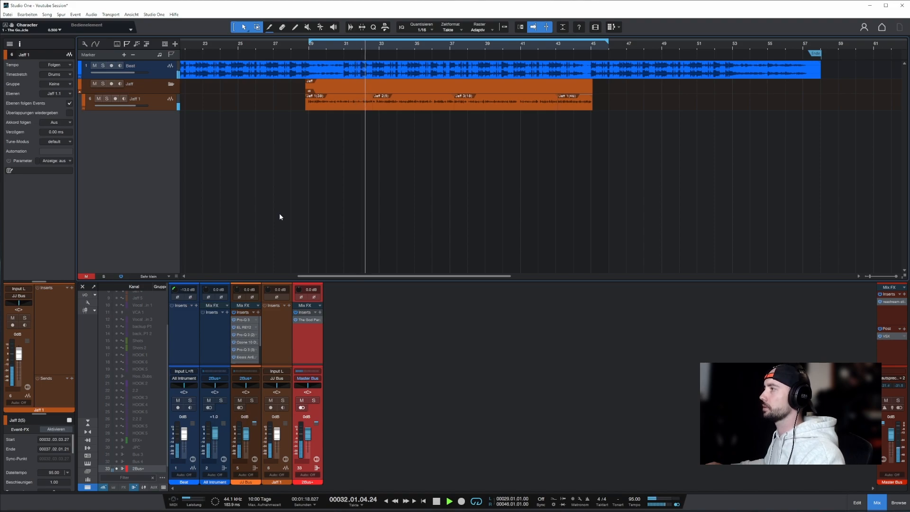
key(space)
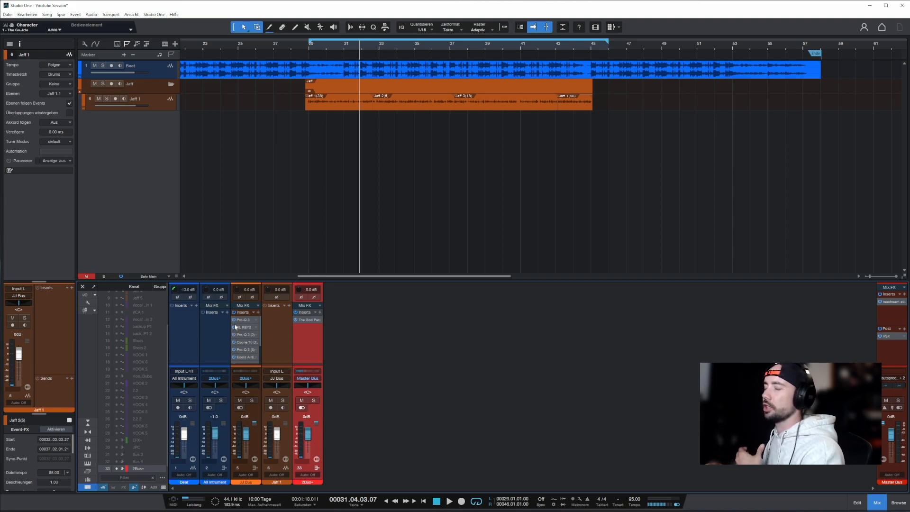
click(233, 312)
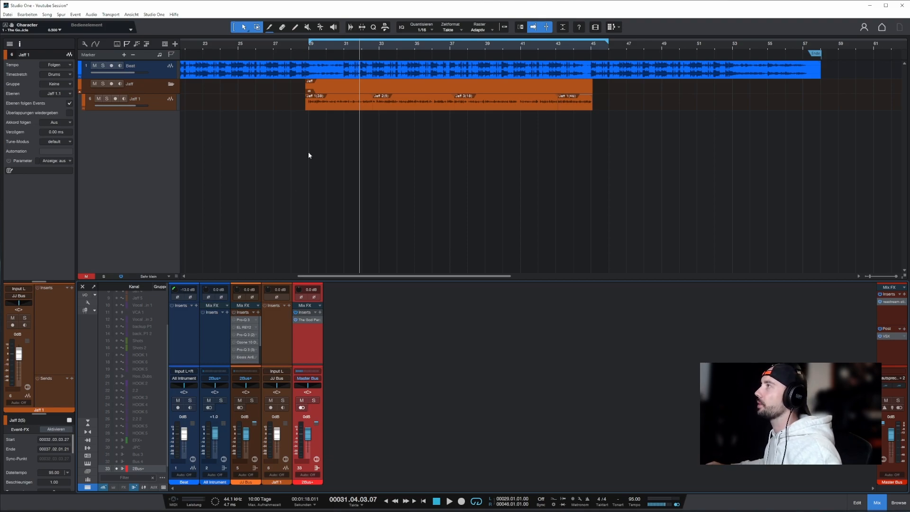
Try a volume envelope on the first vocal event, adding and moving a gain point near bar 30.
click(335, 106)
right_click(335, 109)
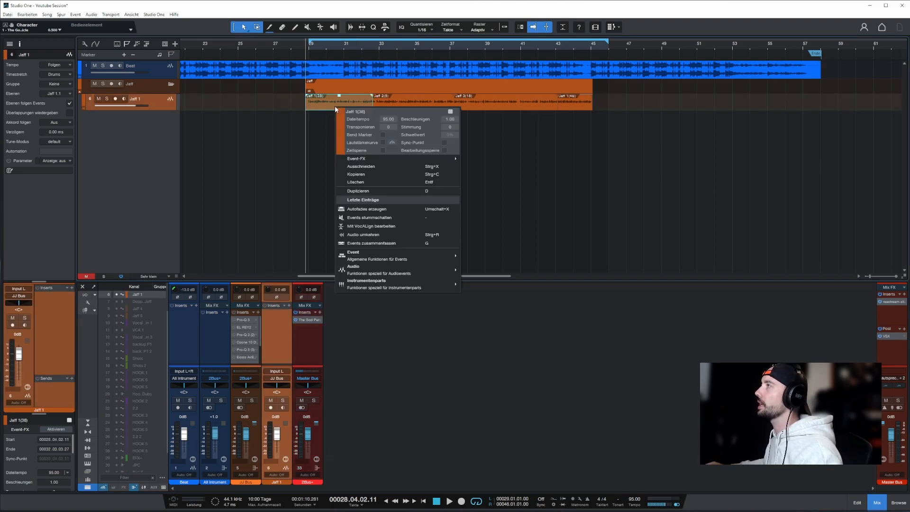
click(383, 141)
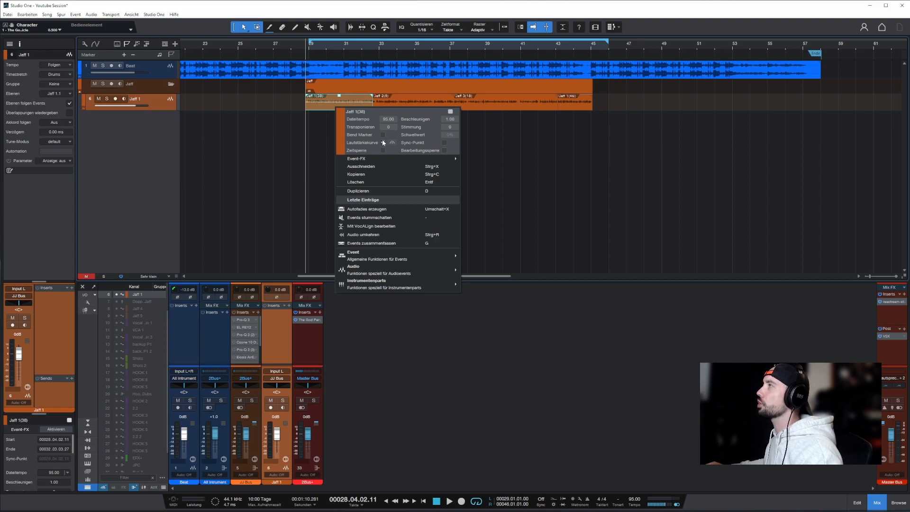
click(326, 101)
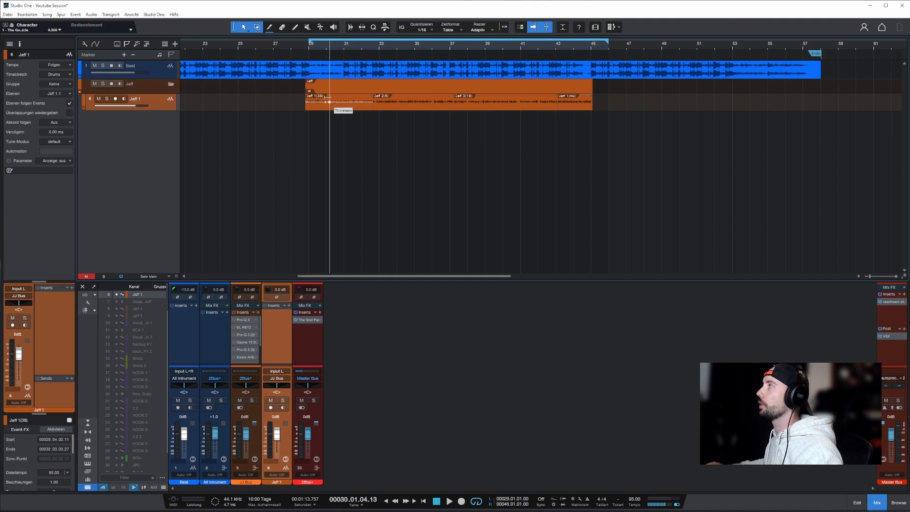
mouse_move(329, 101)
mouse_down()
mouse_move(326, 94)
mouse_move(327, 110)
mouse_move(327, 102)
mouse_up()
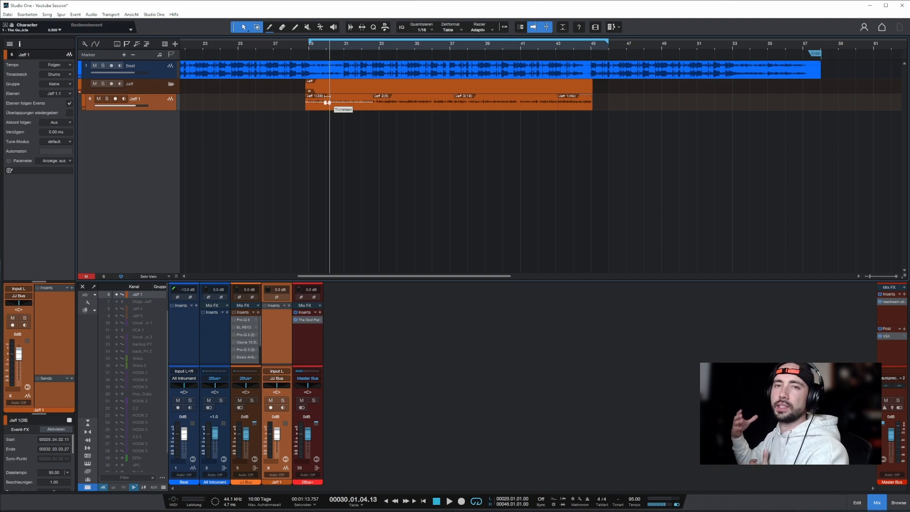
Open the first Pro-Q 3 on the JJ Bus and examine its low cut, low-mid dip and high-frequency bands.
click(249, 323)
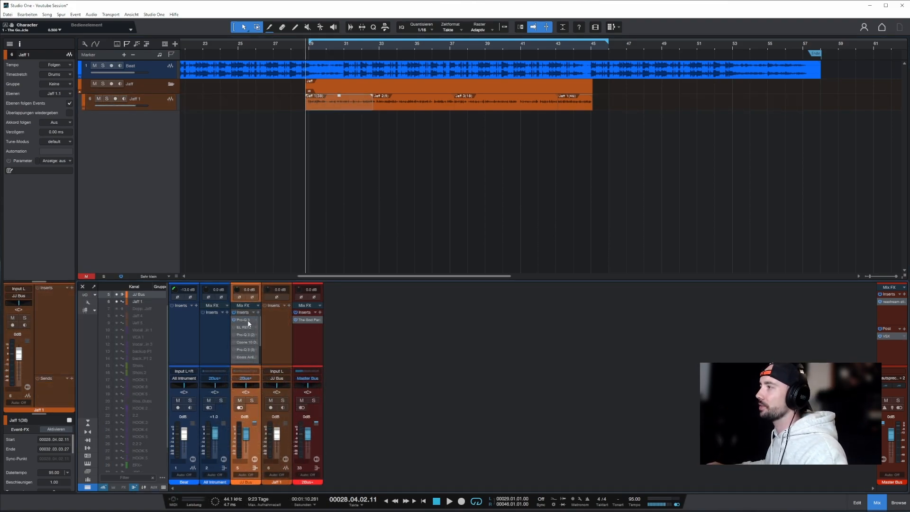
click(249, 324)
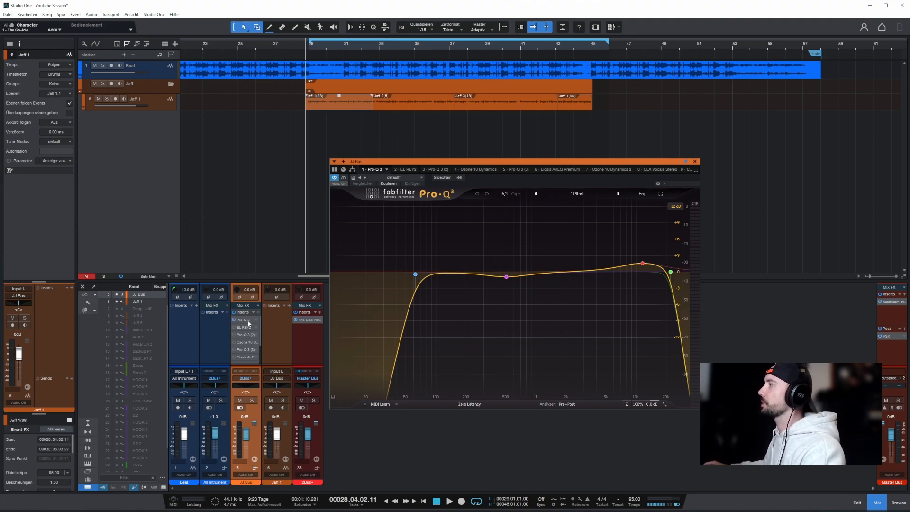
mouse_move(415, 275)
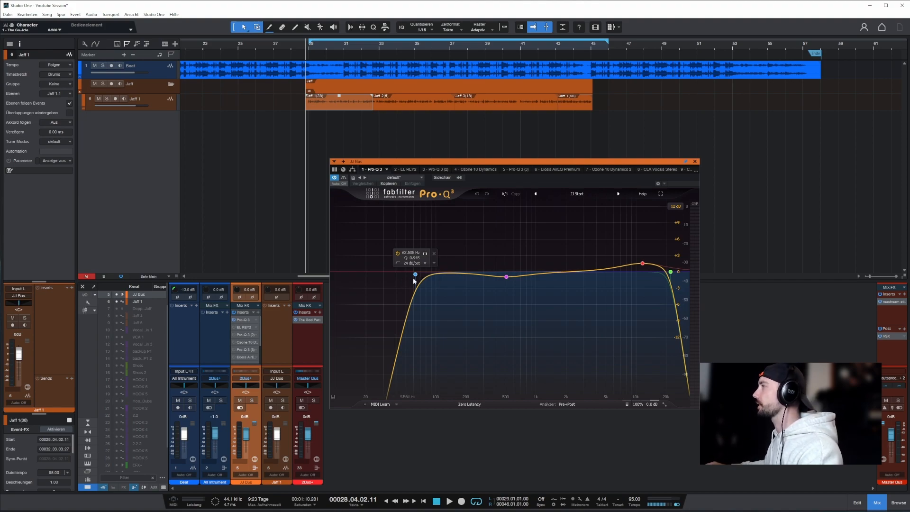
mouse_move(507, 279)
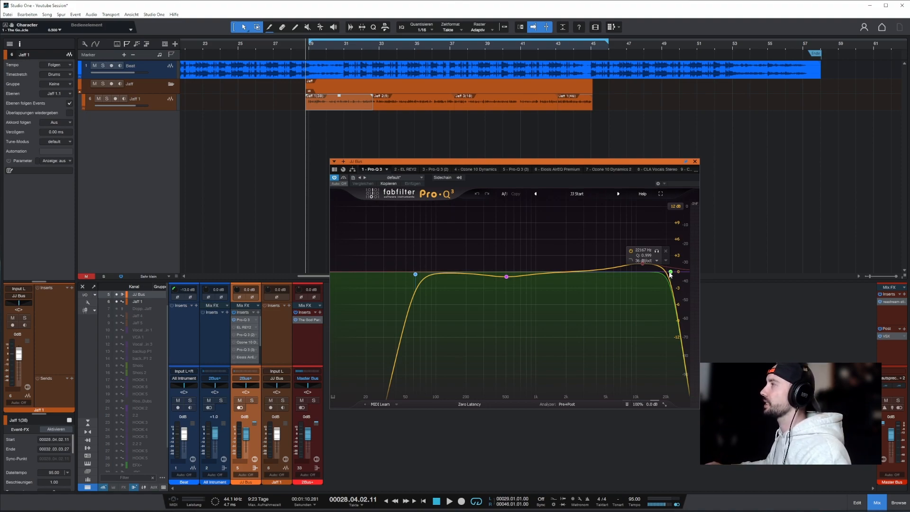
Compare the vocal with the first Pro-Q 3 active and bypassed during playback, leaving the EQ active.
key(space)
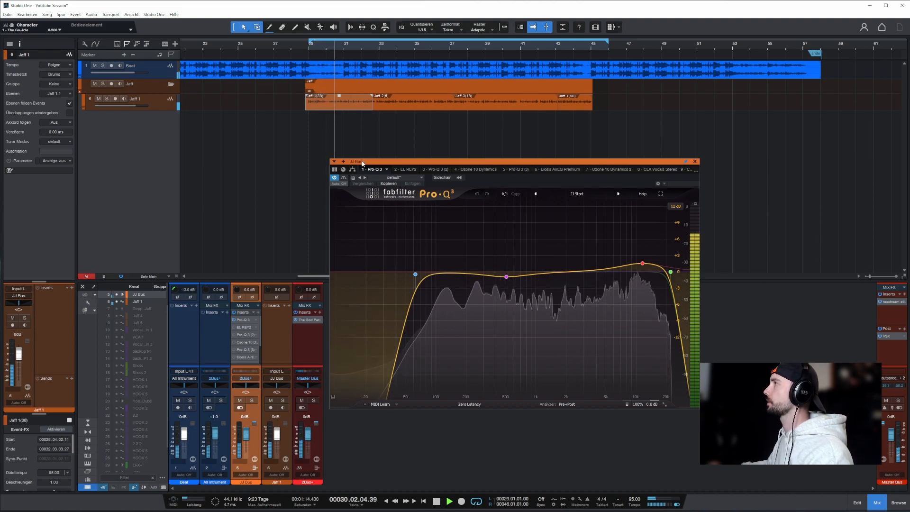
click(335, 178)
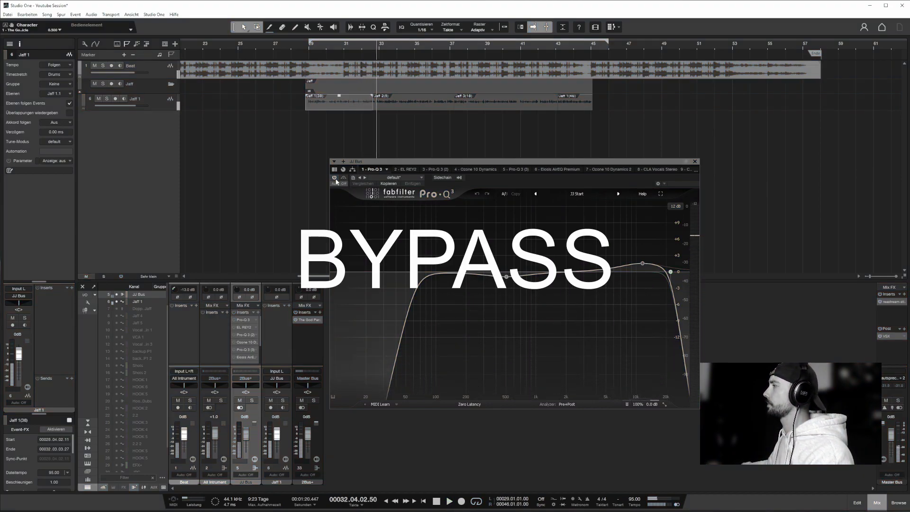
click(335, 178)
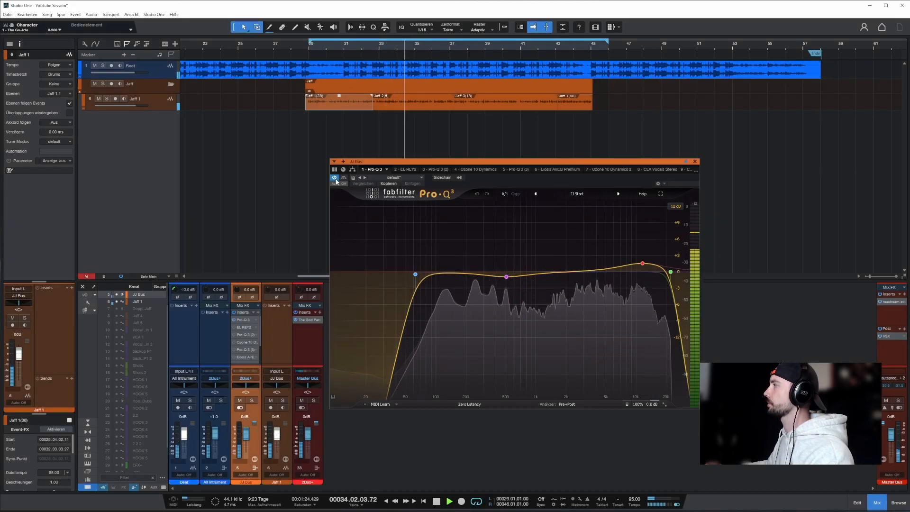
click(334, 178)
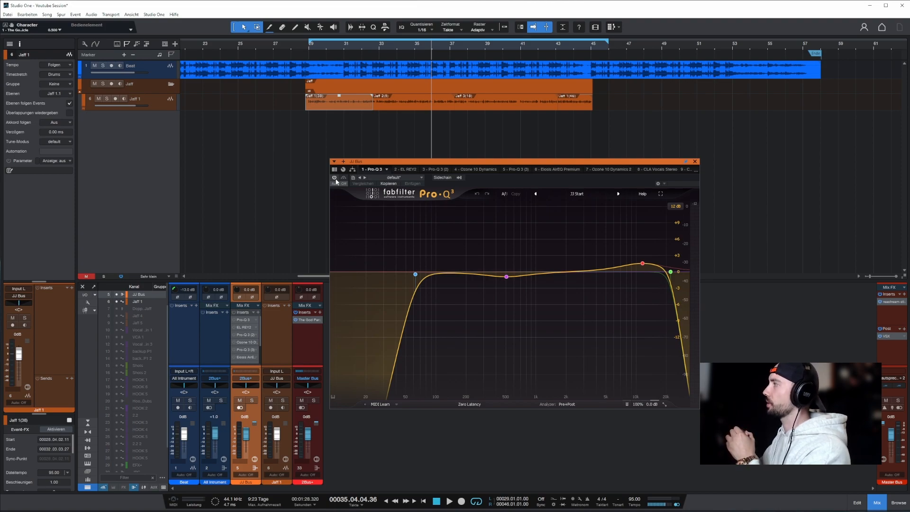
click(334, 177)
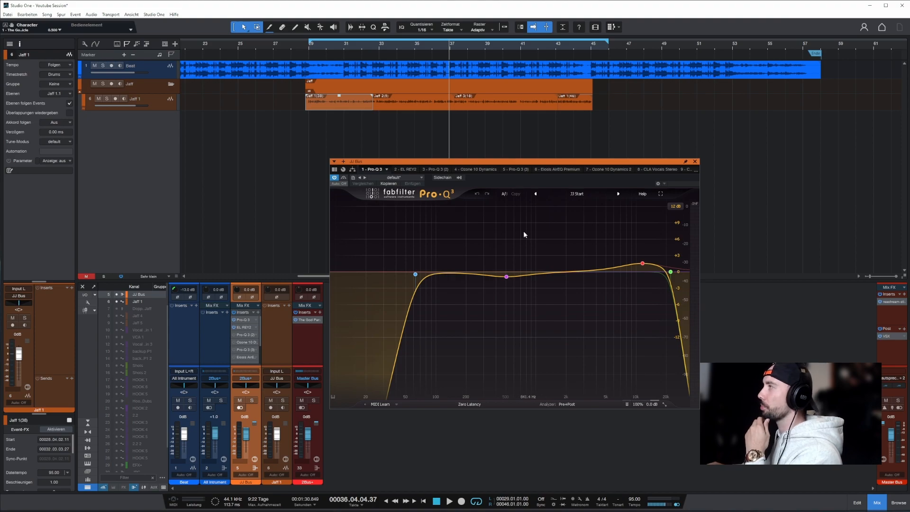
Open EL REY2 on the JJ Bus, set its release to 2, and compare the compressor active and bypassed during playback.
click(403, 170)
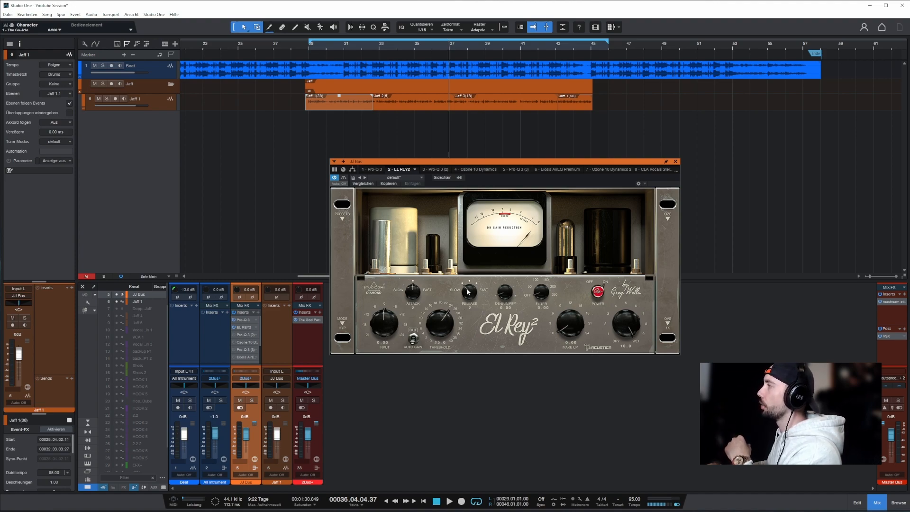
drag(468, 289, 470, 312)
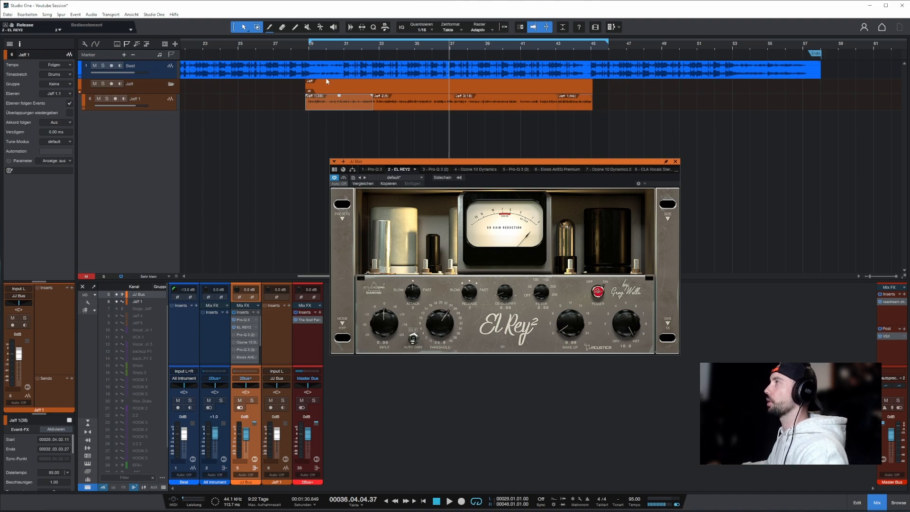
click(309, 55)
key(space)
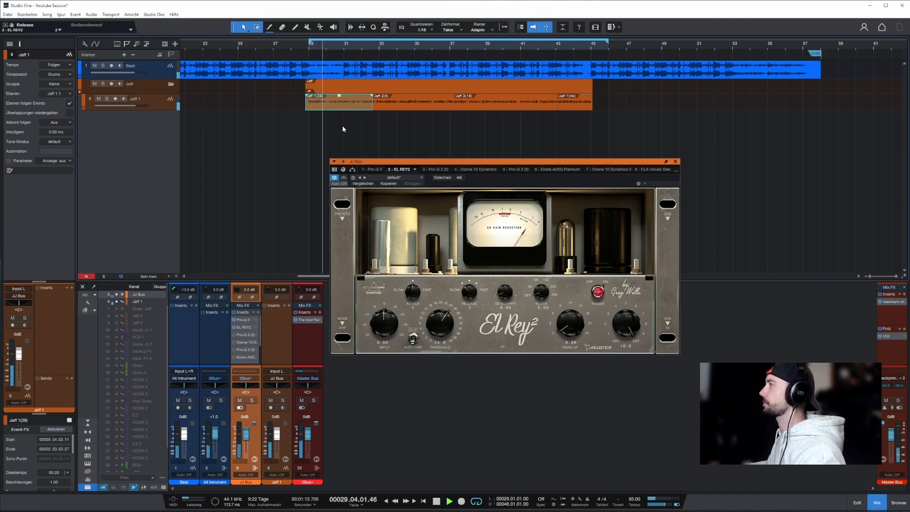
click(334, 178)
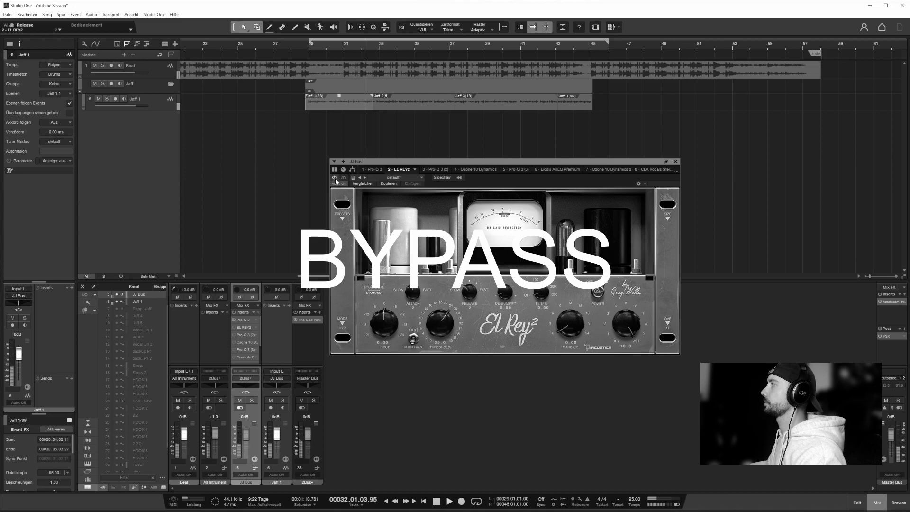
click(335, 178)
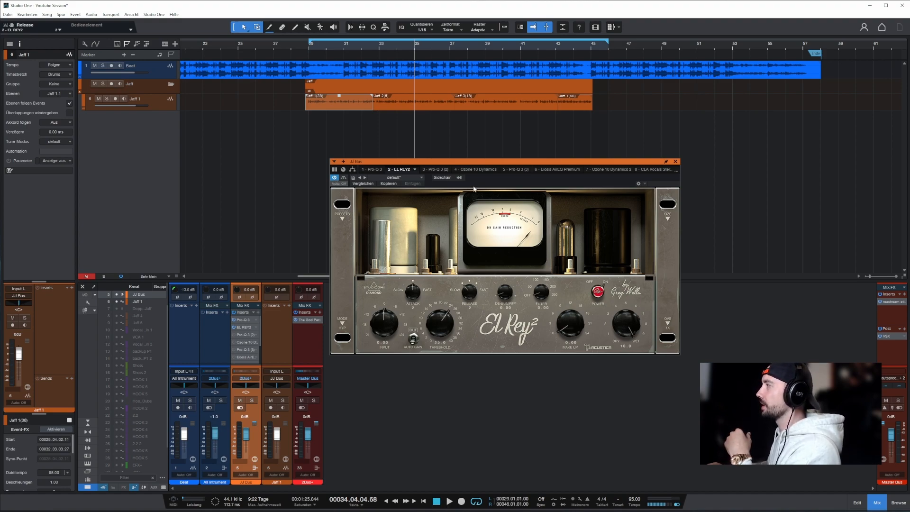
Raise EL REY2's DeBumpify to 100 and return it to 0.
drag(504, 294, 504, 219)
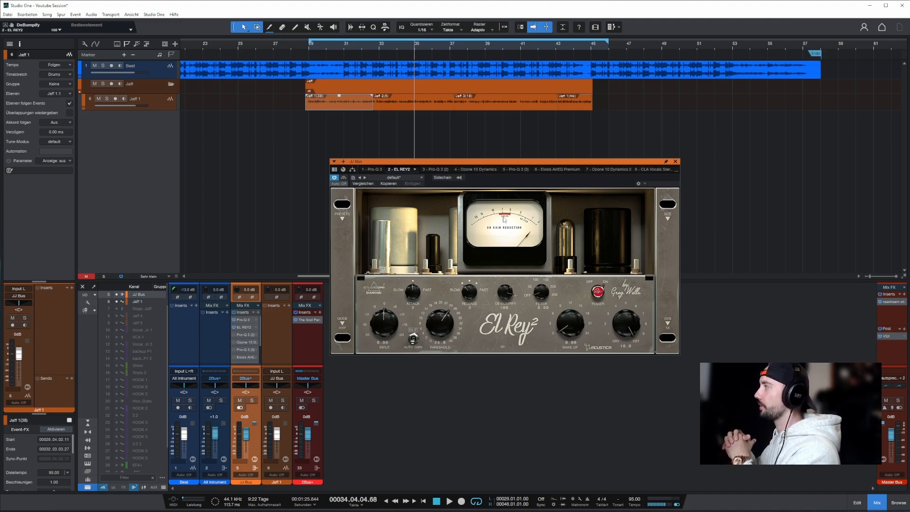
drag(505, 219, 508, 381)
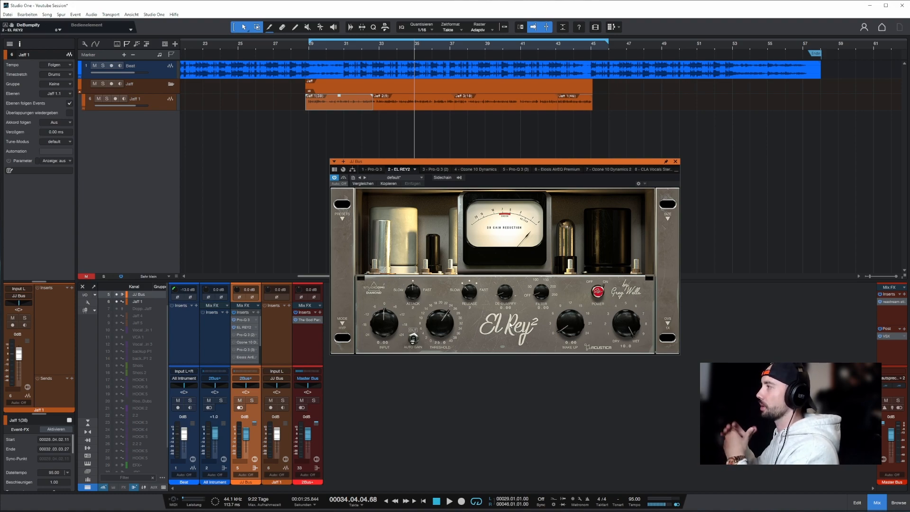
Review the second Pro-Q 3 and the multiband settings of Ozone 10 Dynamics, including Band 4's detail view and the all-bands view.
click(432, 170)
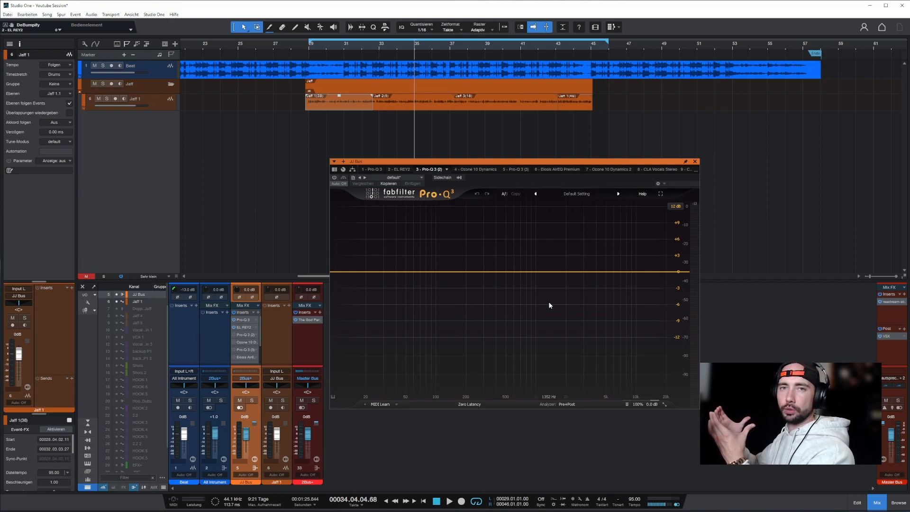
click(476, 172)
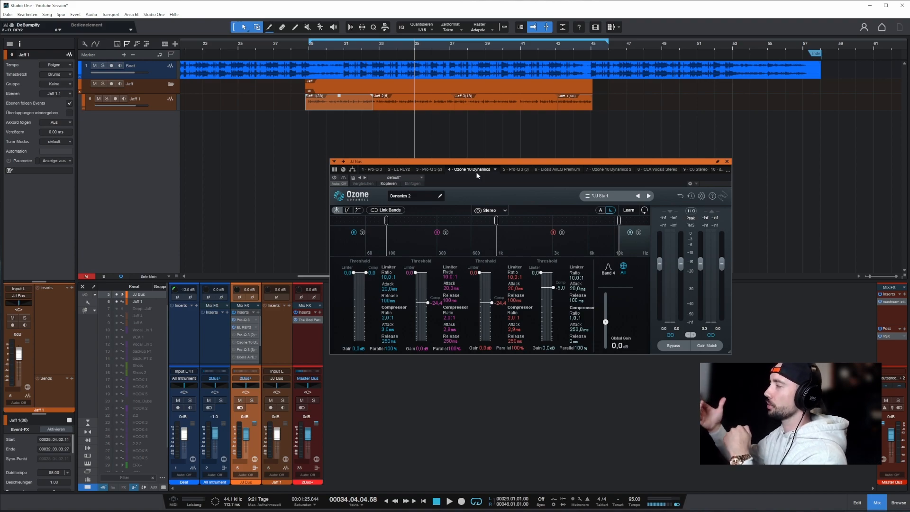
click(608, 271)
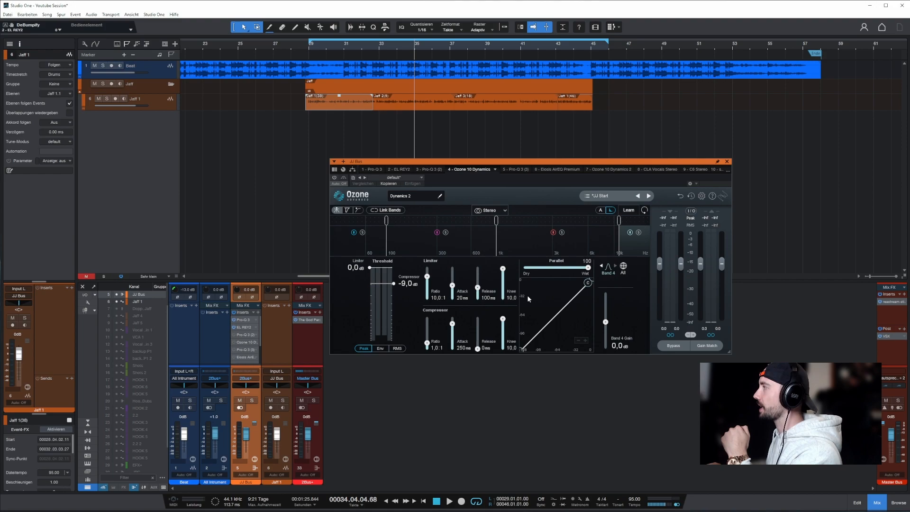
click(624, 269)
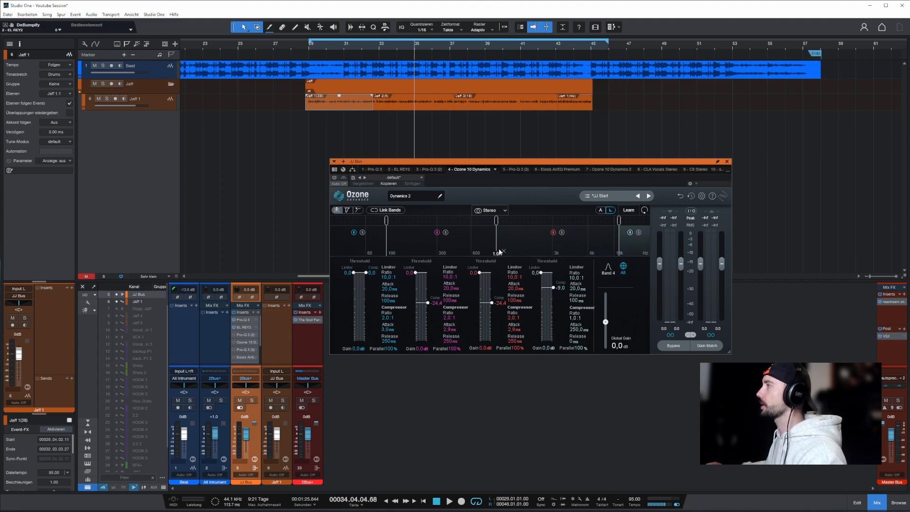
click(357, 244)
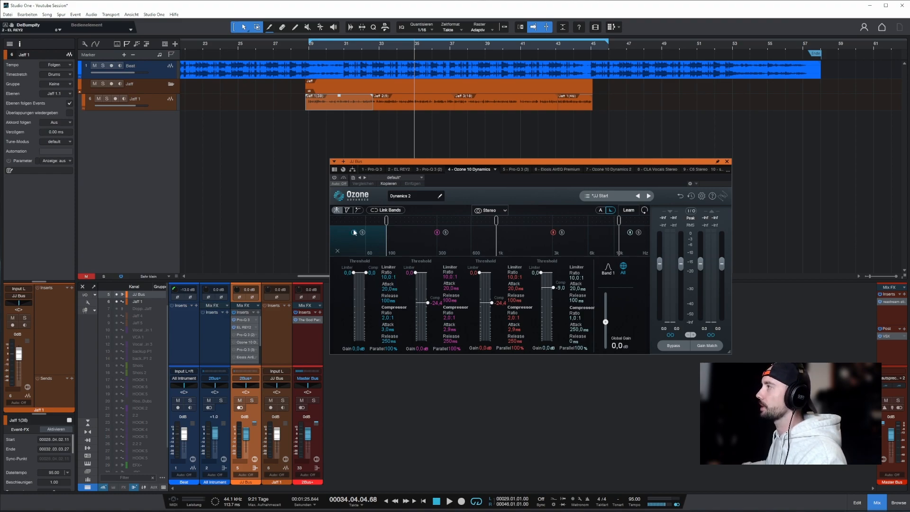
click(418, 243)
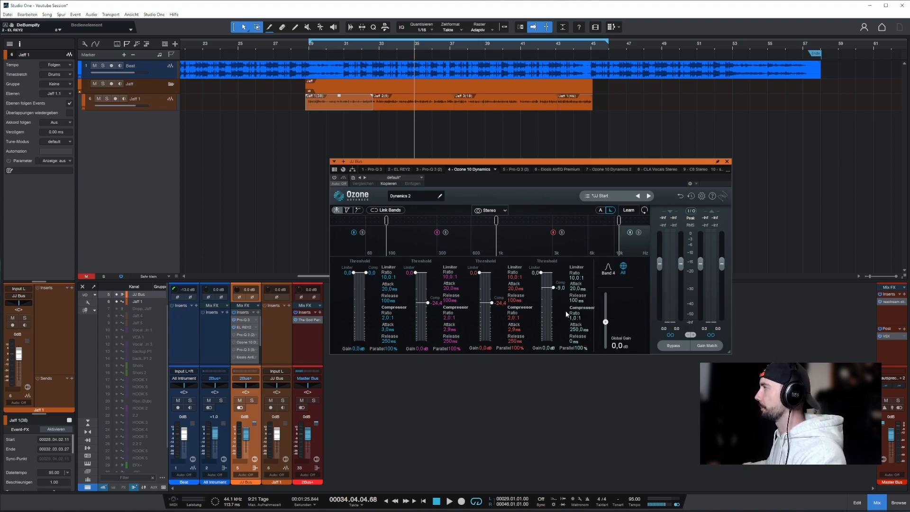
Demonstrate a boost of about 5 dB near 150 Hz and a cut of about 4.5 dB near 2 kHz on the second Pro-Q 3.
click(476, 248)
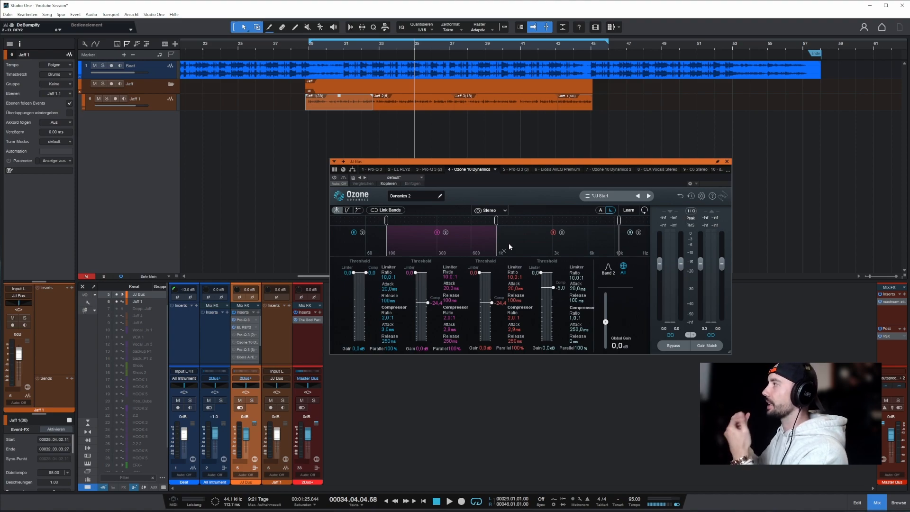
click(428, 170)
drag(473, 273, 454, 245)
drag(558, 272, 563, 296)
click(477, 169)
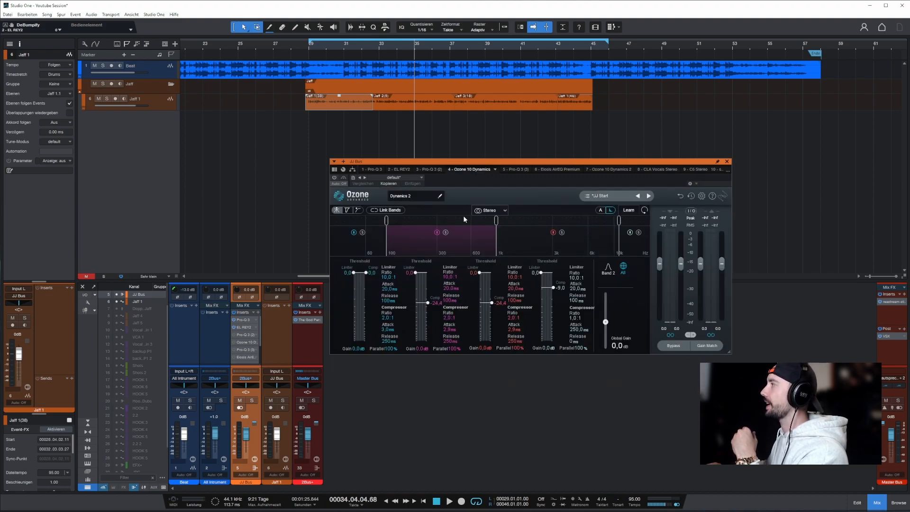
click(512, 238)
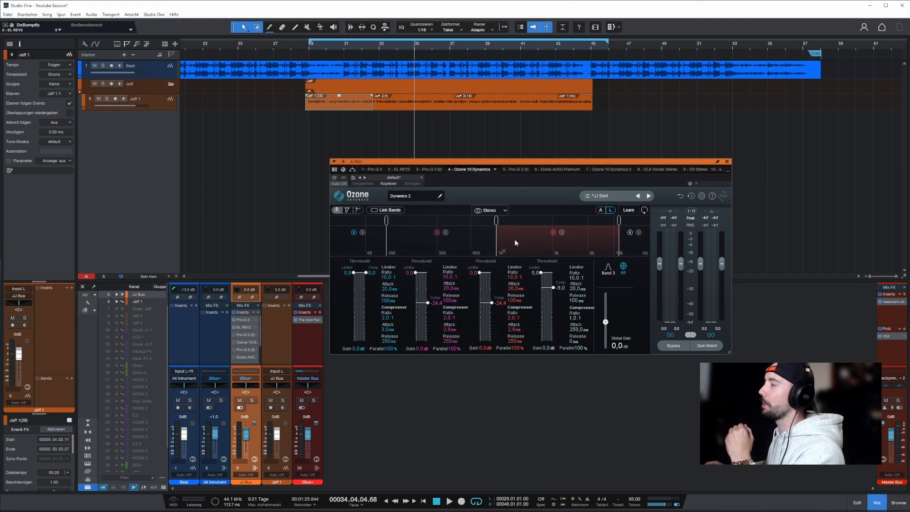
Activate the first Ozone 10 Dynamics and delete both demonstration bands from the second Pro-Q 3.
click(334, 178)
click(436, 171)
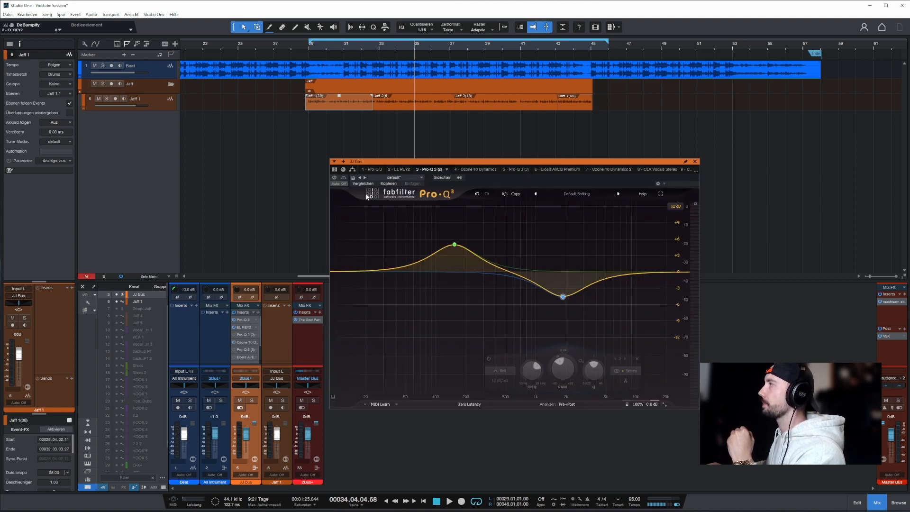
click(635, 357)
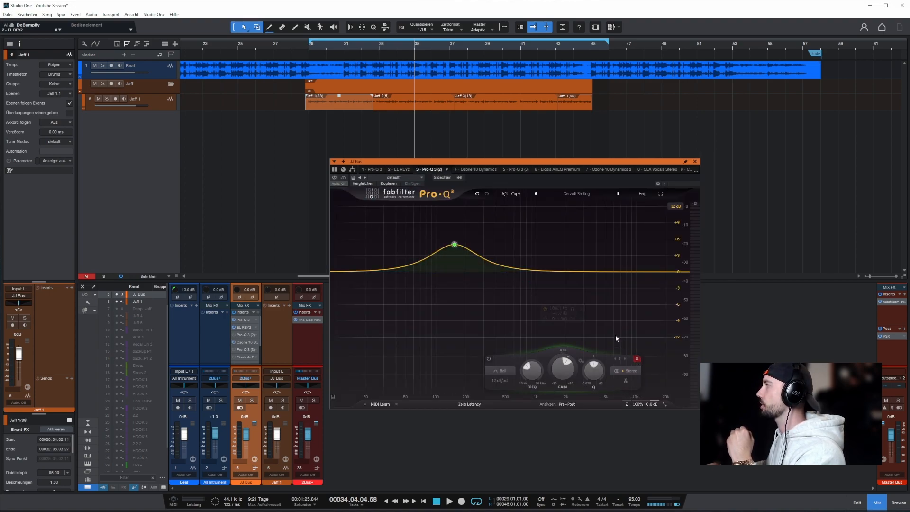
click(529, 359)
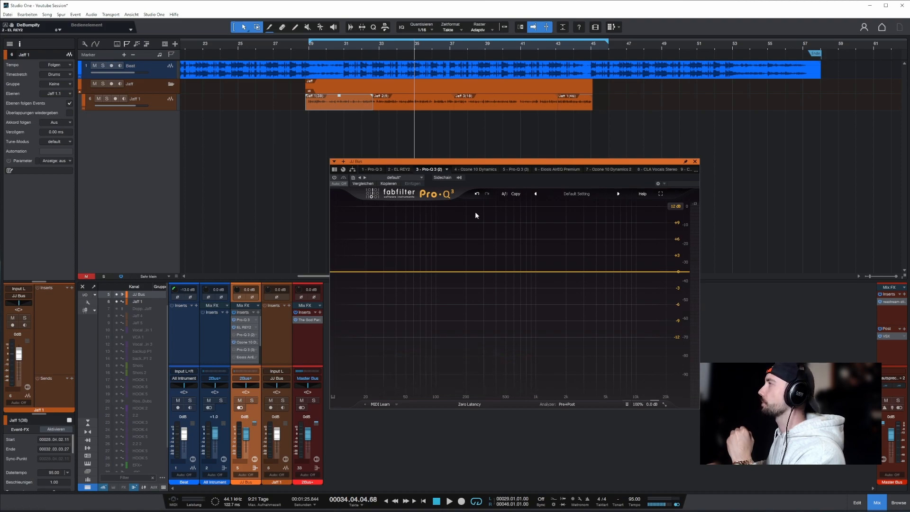
Play the vocal section from its beginning while viewing the first Ozone 10 Dynamics on the JJ Bus.
click(471, 169)
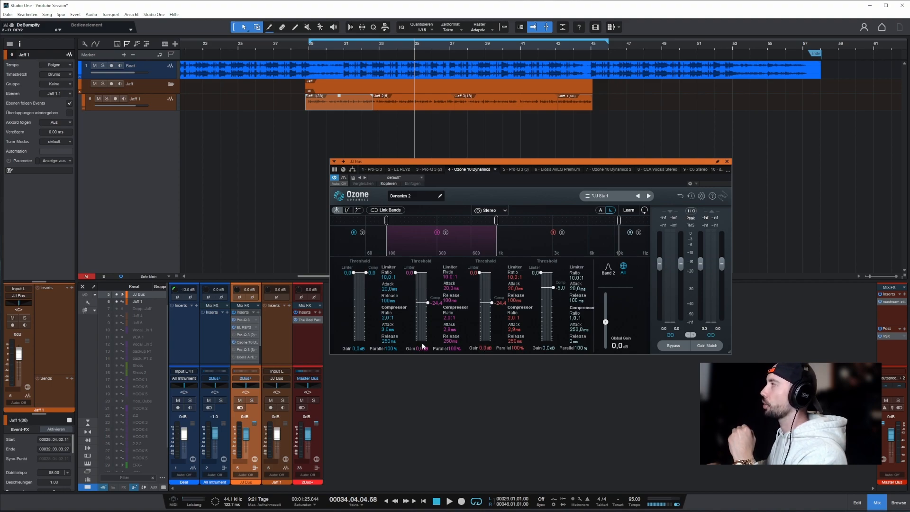
click(303, 45)
key(space)
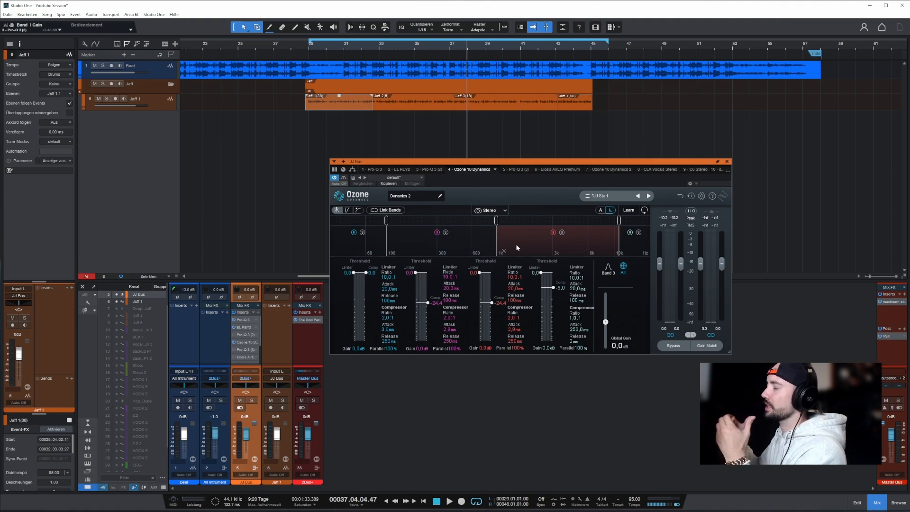
Inspect the low-mid cut and upper-mid boost in the second Pro-Q 3, bypass that EQ, and view the third Pro-Q 3.
click(424, 170)
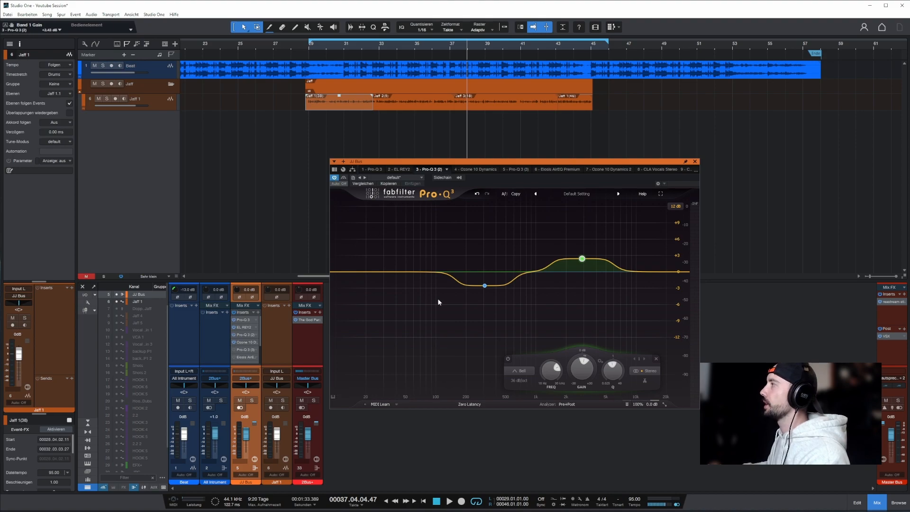
mouse_move(487, 286)
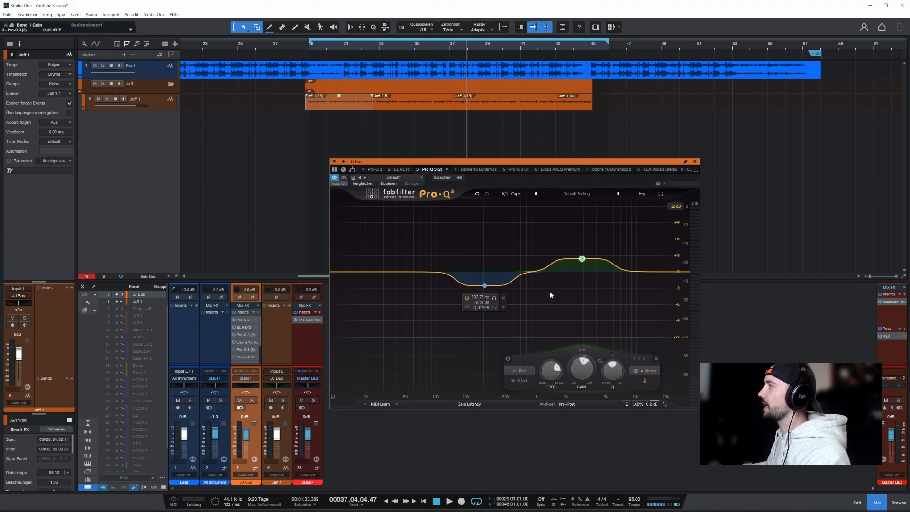
mouse_move(587, 261)
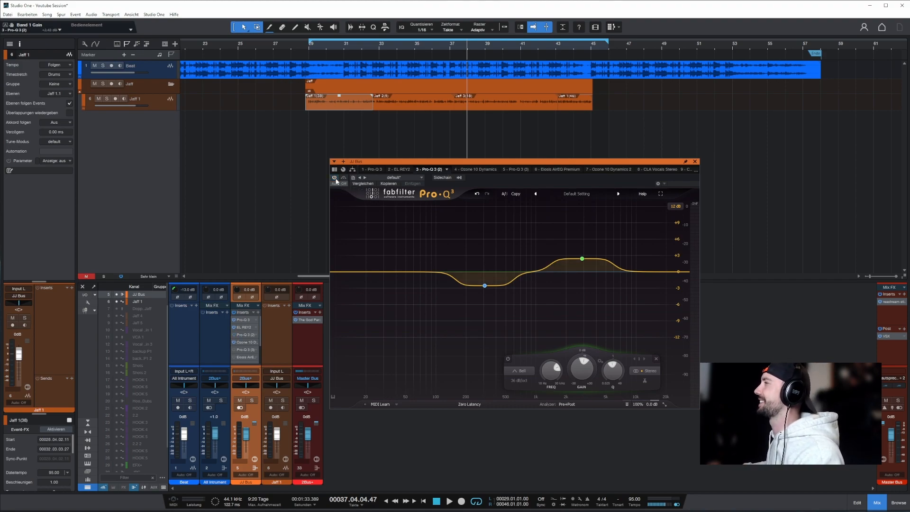
click(474, 170)
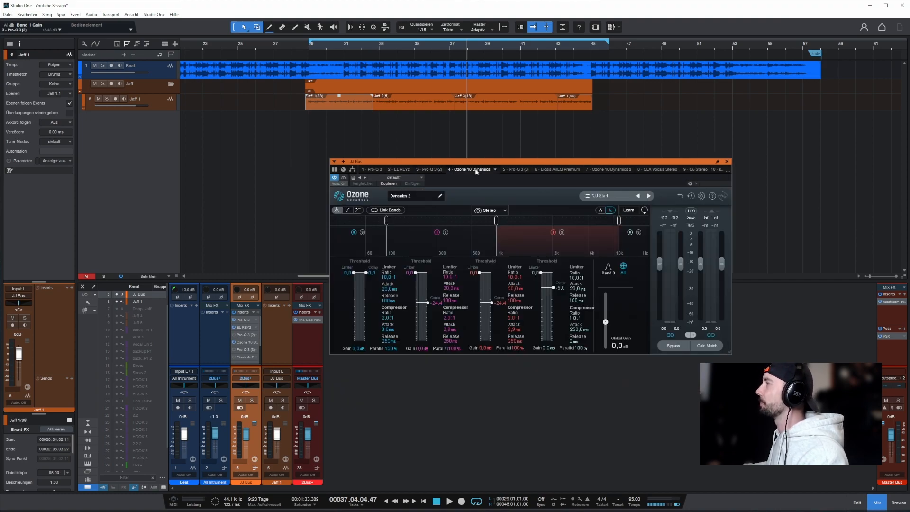
click(513, 169)
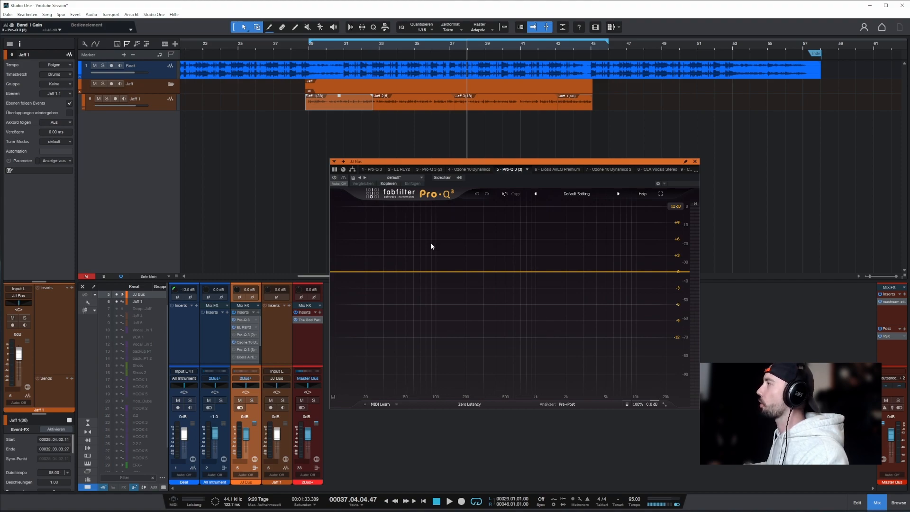
Try an Air boost of about 6 dB in Eiosis AirEQ Premium, check the first Pro-Q 3, and return the Air curve to flat.
click(553, 168)
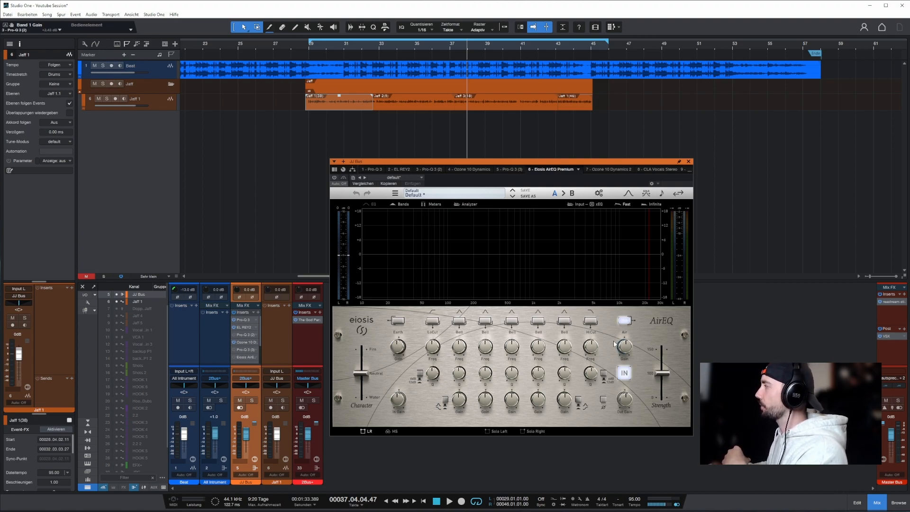
drag(626, 351, 625, 339)
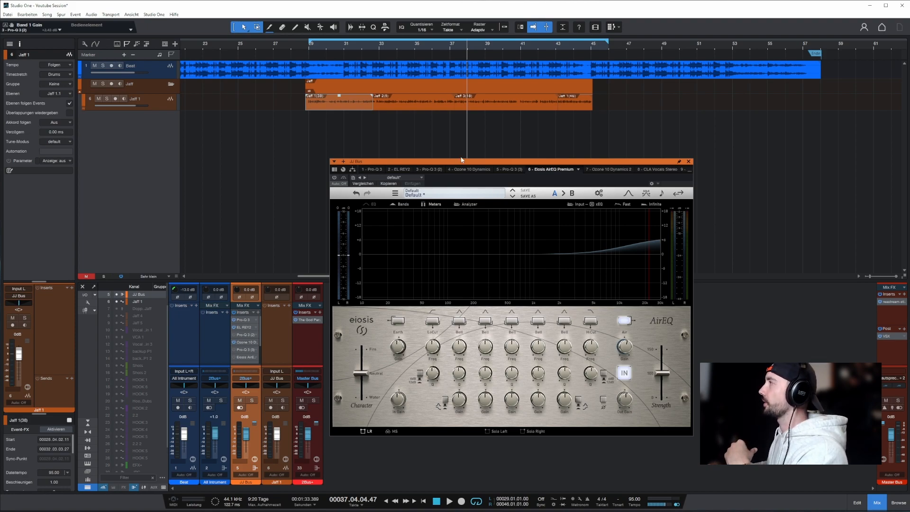
click(372, 169)
click(559, 170)
drag(626, 349, 626, 349)
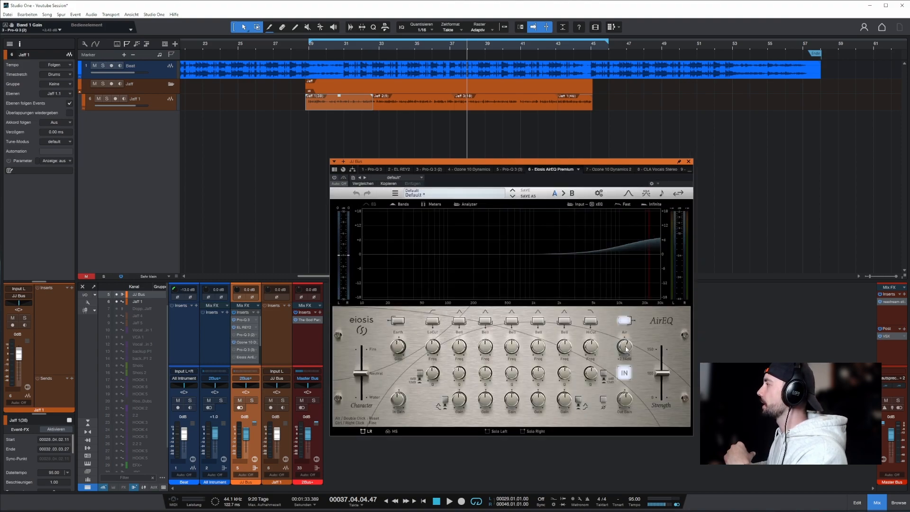
click(623, 322)
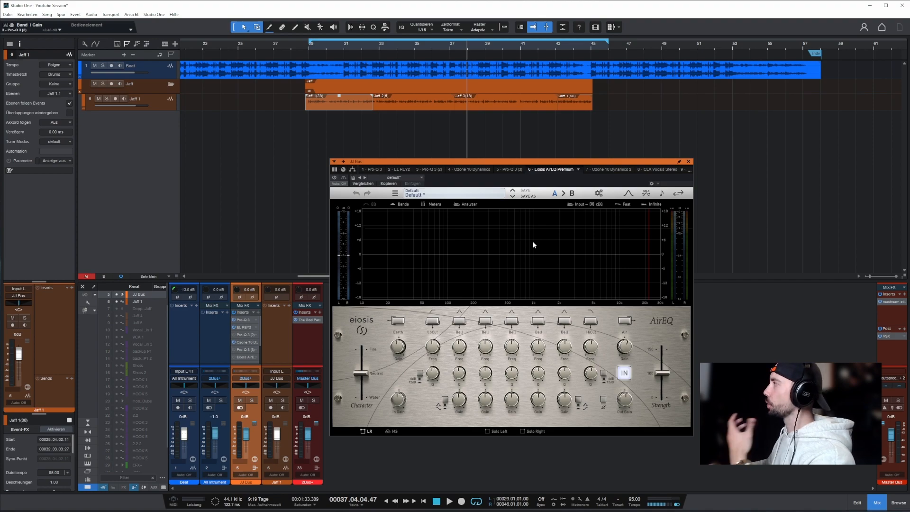
Review the second Ozone 10 Dynamics on the JJ Bus, examining its Band 1 and Band 4.
click(601, 168)
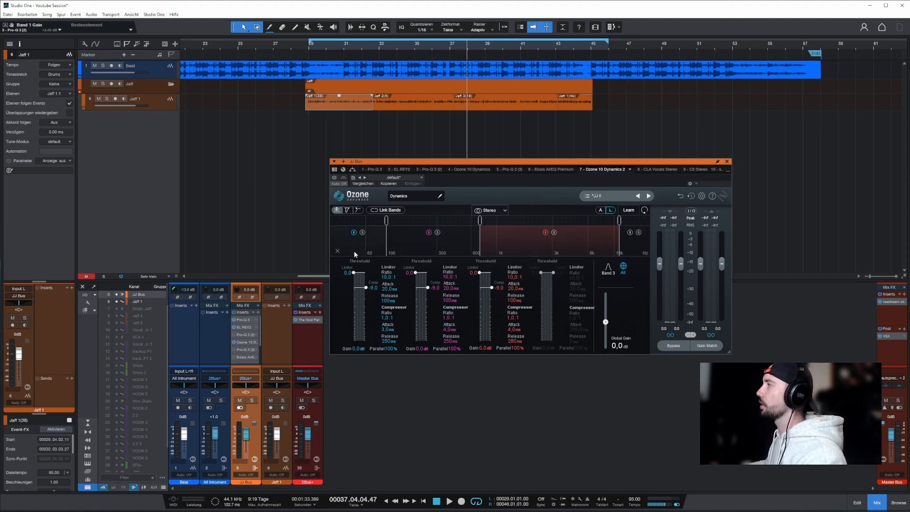
click(376, 244)
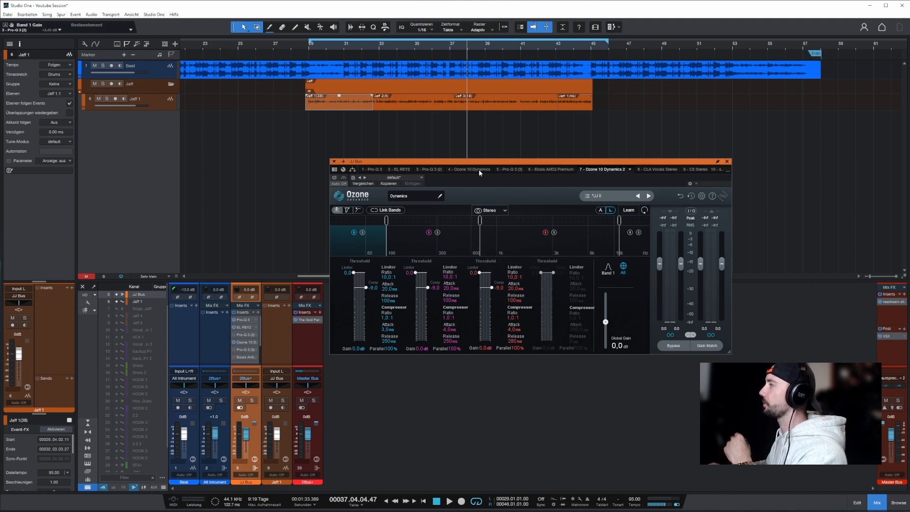
click(632, 248)
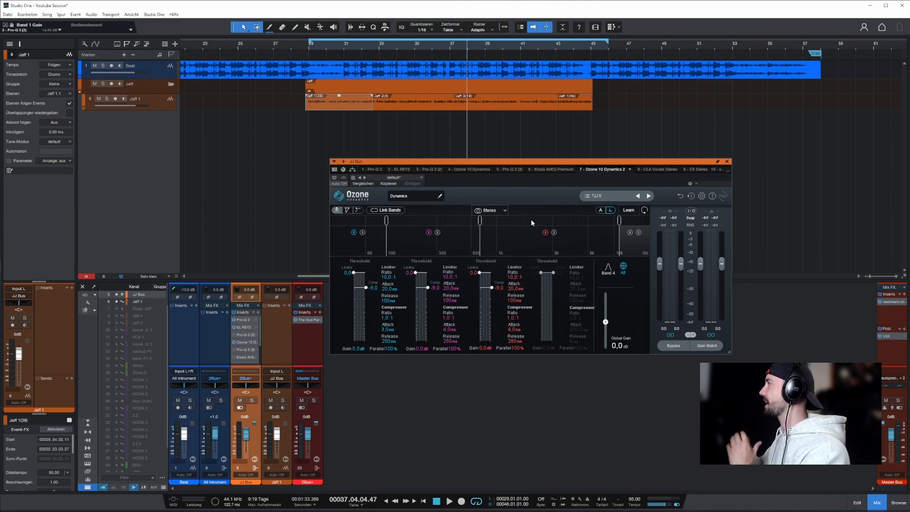
Open CLA Vocals on the JJ Bus and examine its Pitch and Delay levels.
click(664, 169)
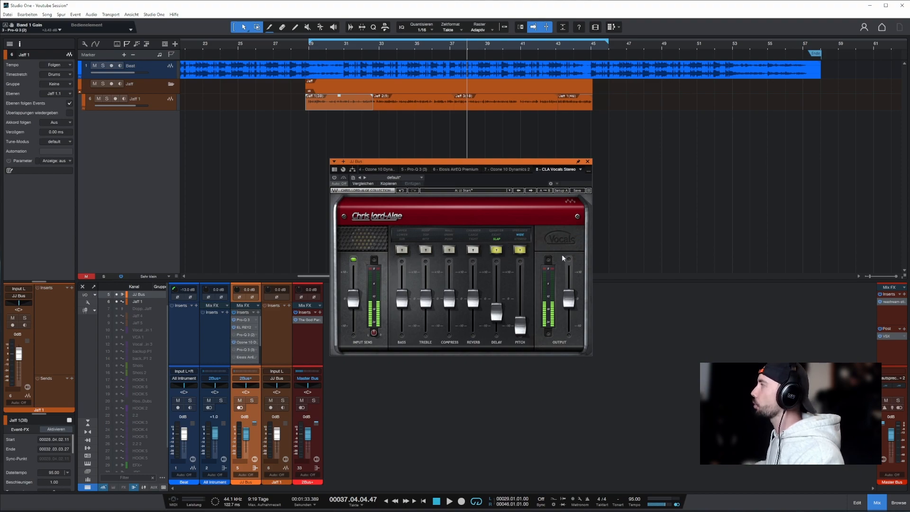
click(523, 321)
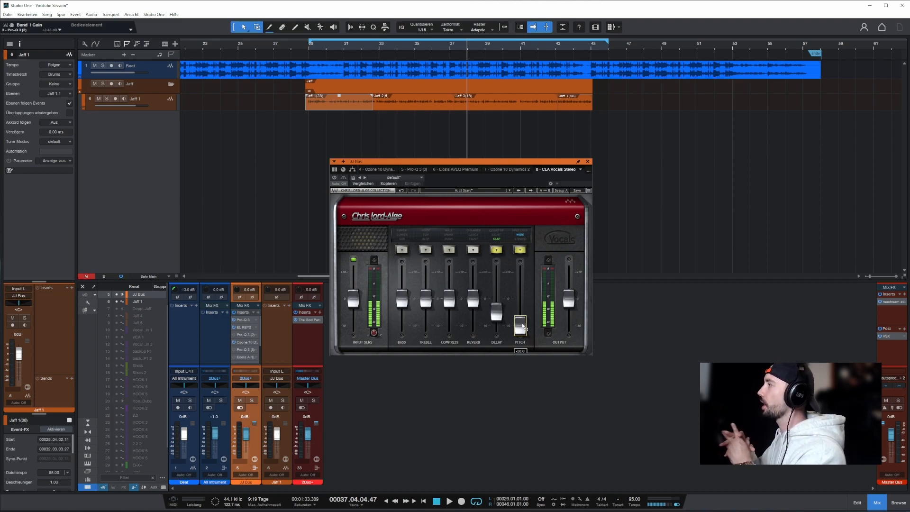
click(498, 312)
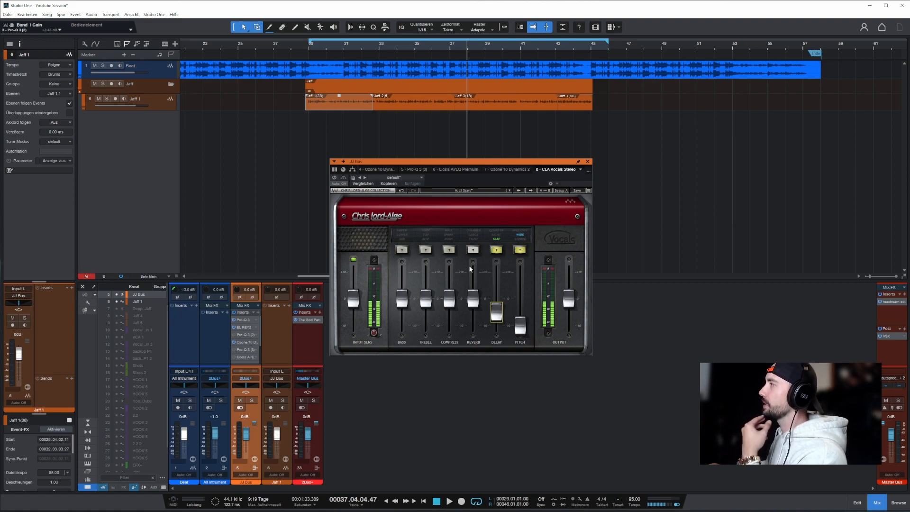
Try the Compress section of CLA Vocals in Push mode with its fader slightly raised, and switch the section off again.
click(449, 250)
drag(449, 299, 449, 293)
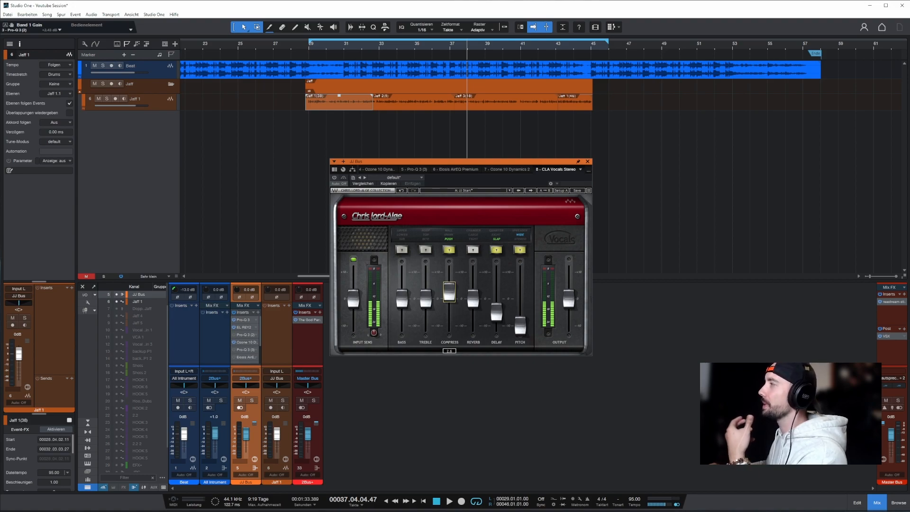
drag(449, 291, 449, 295)
click(452, 250)
click(452, 250)
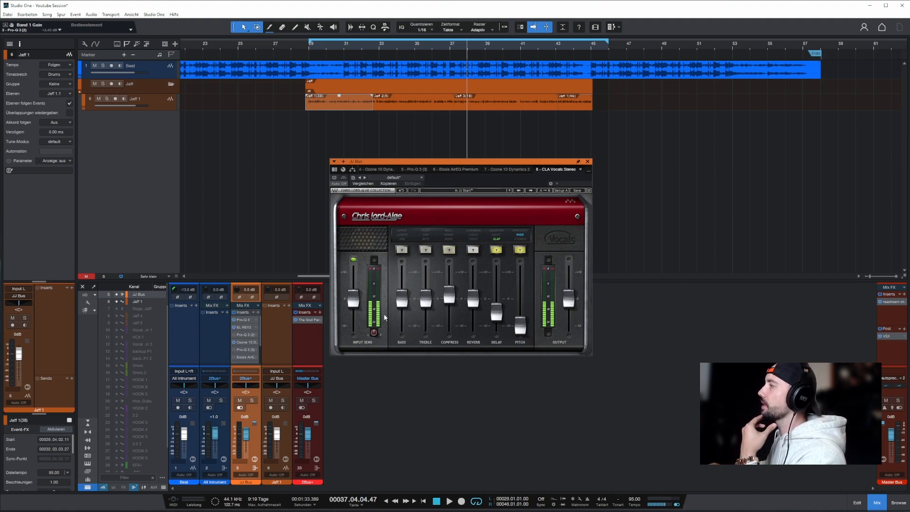
Try the Bass section of CLA Vocals slightly lowered and the Treble section slightly raised, and switch both sections off again.
click(401, 249)
drag(402, 299, 425, 293)
click(425, 249)
click(426, 250)
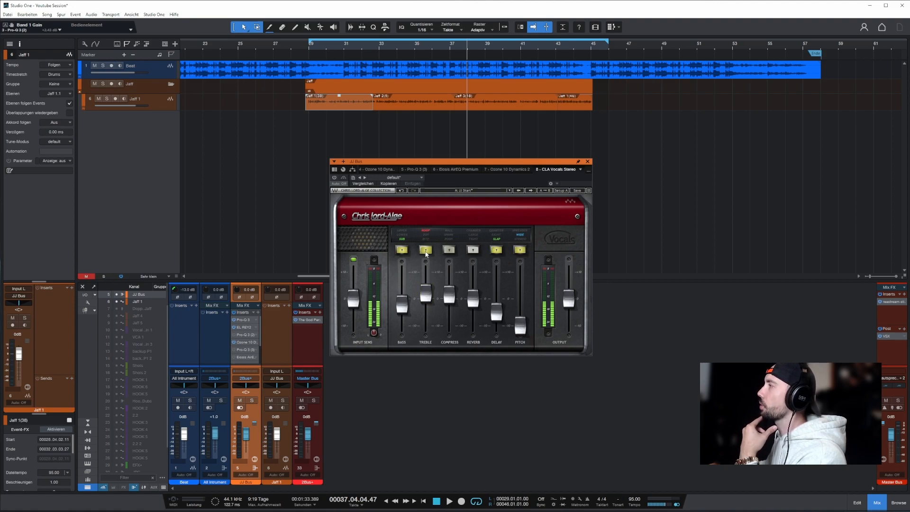
click(402, 250)
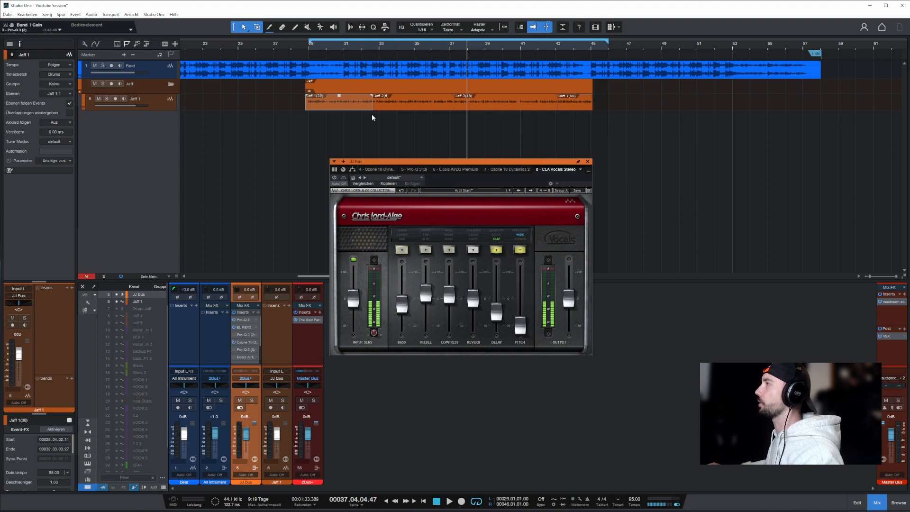
Activate CLA Vocals, play from bar 29, and compare it and the second Ozone 10 Dynamics active and bypassed, leaving both active.
click(307, 44)
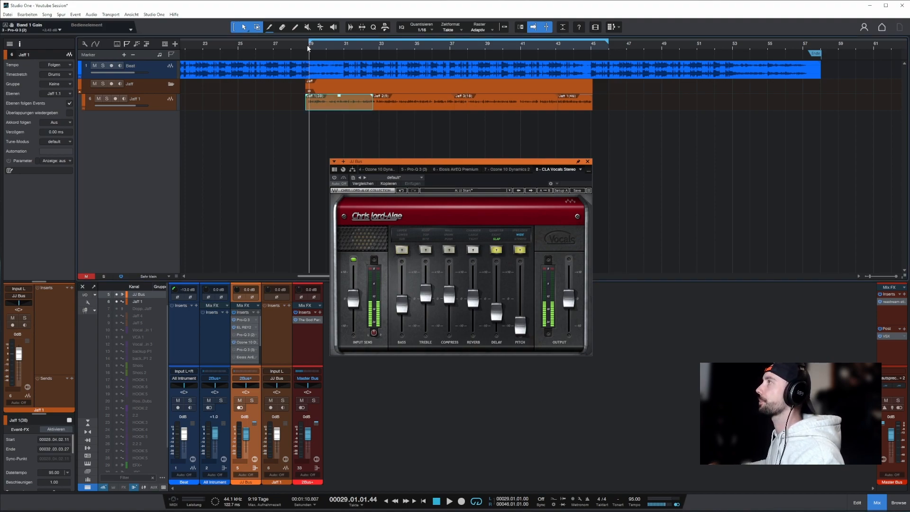
click(334, 178)
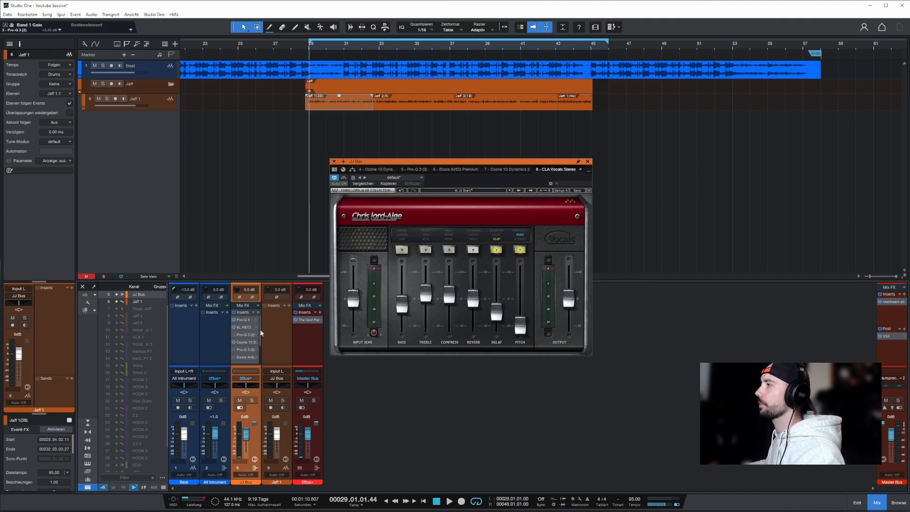
key(space)
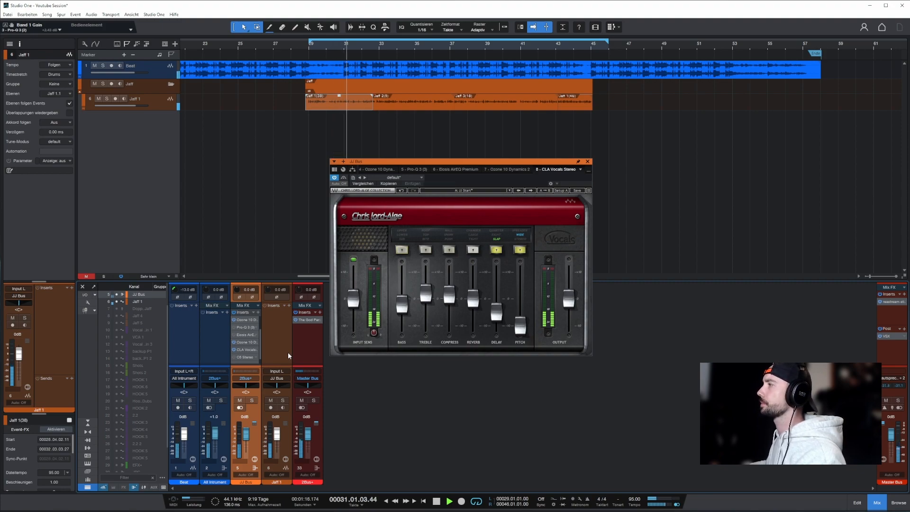
click(242, 342)
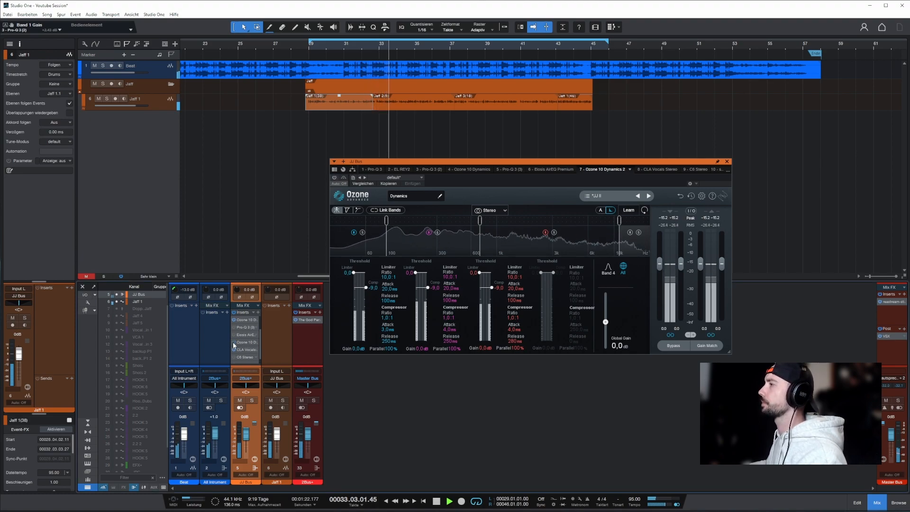
click(233, 350)
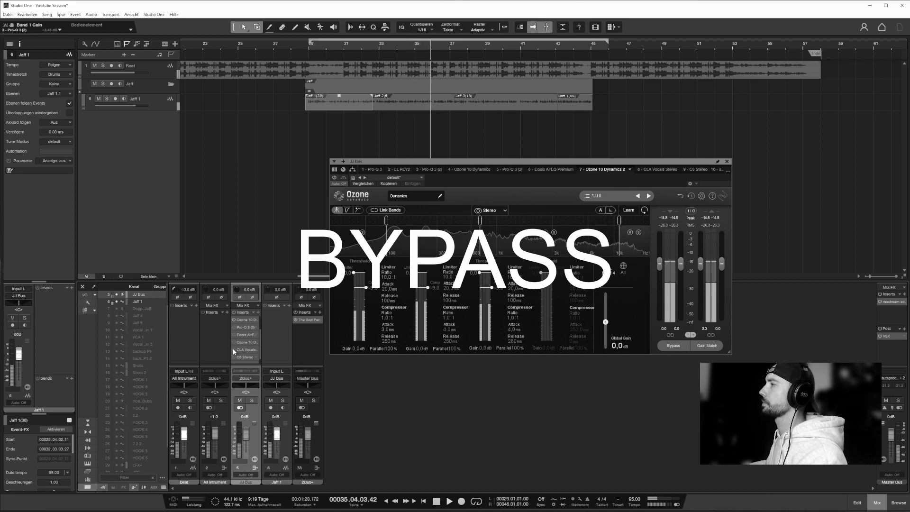
click(233, 351)
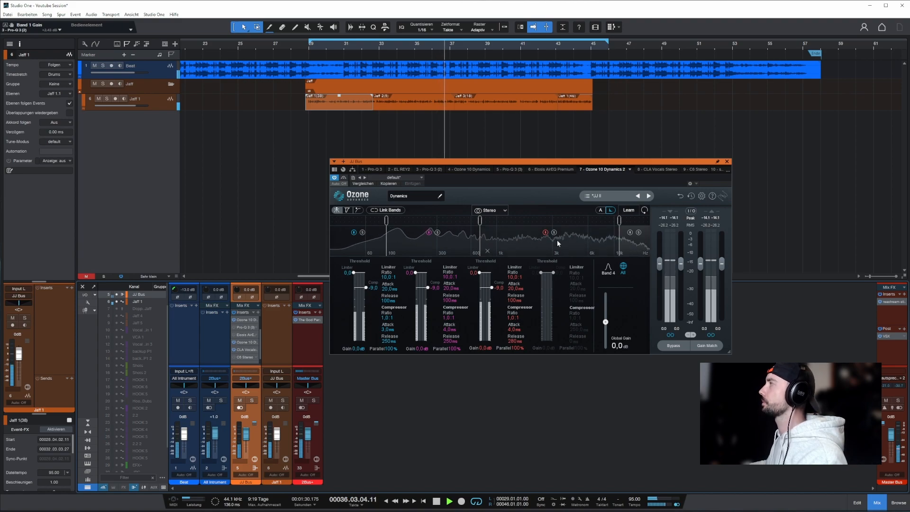
click(657, 169)
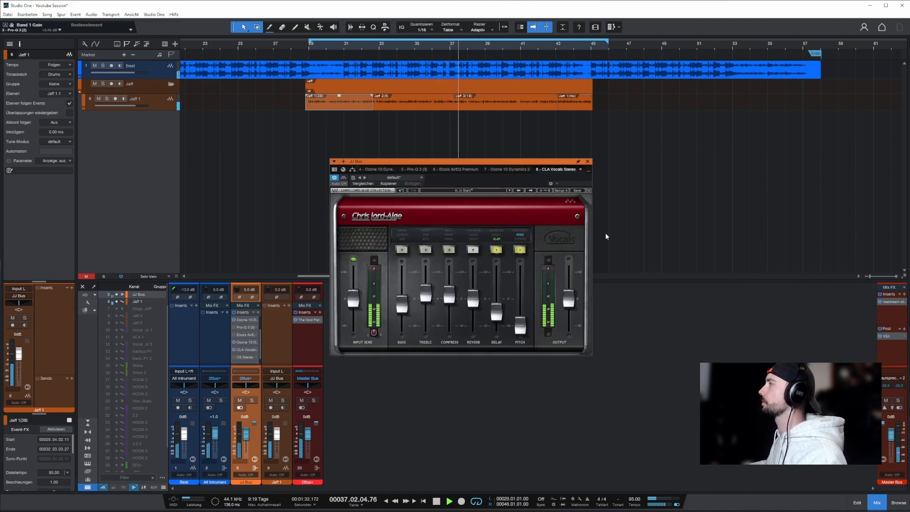
key(space)
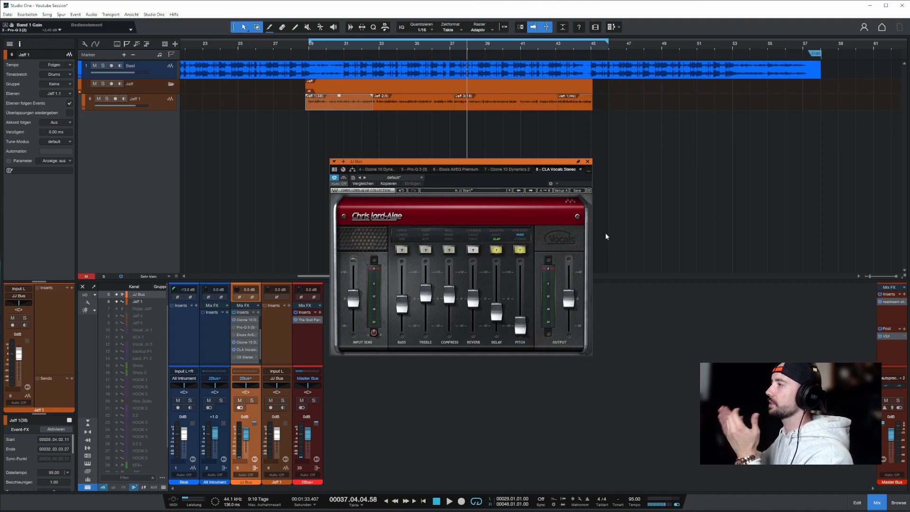
Open the Eiosis AirEQ on the JJ Bus, play from just before bar 29, and boost its activated Air band.
click(245, 342)
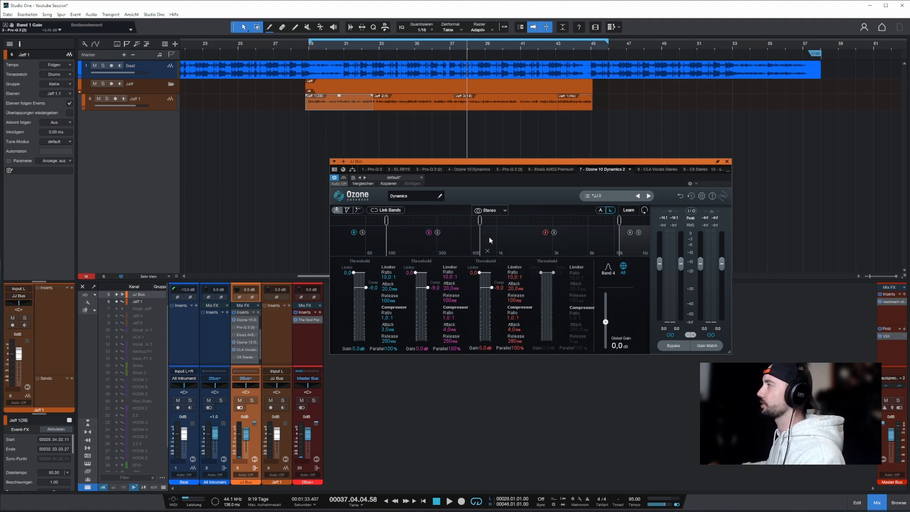
scroll(247, 336, up, 2)
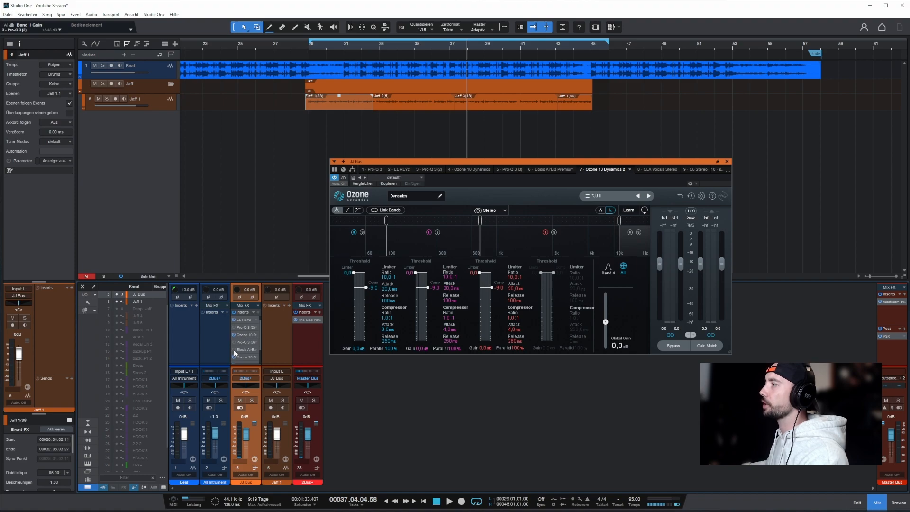
click(246, 350)
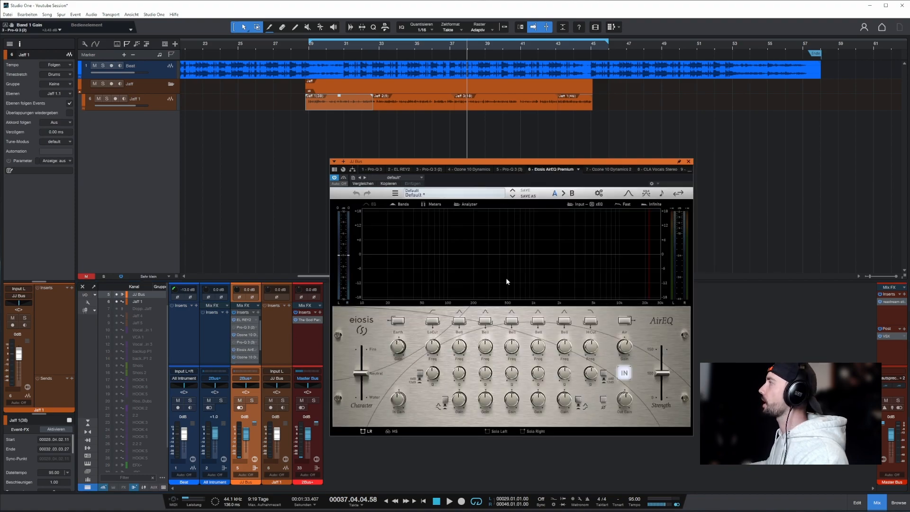
click(306, 49)
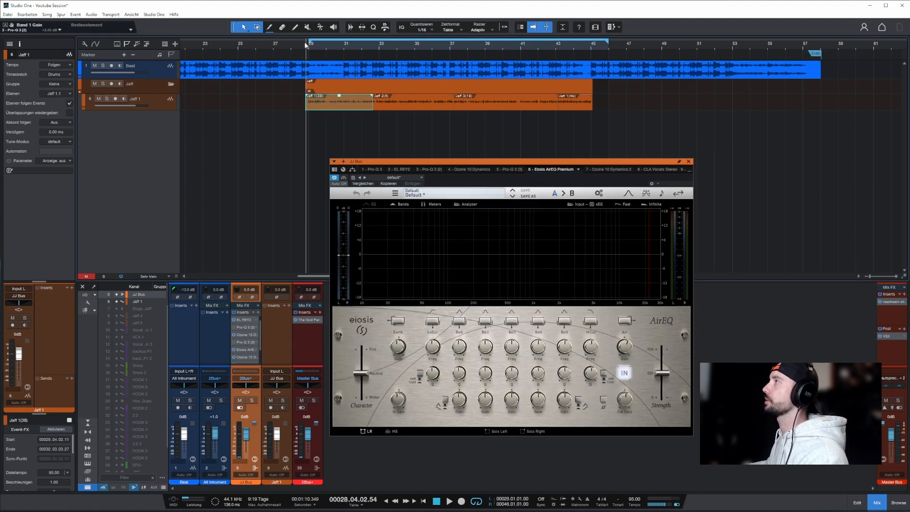
key(space)
click(624, 322)
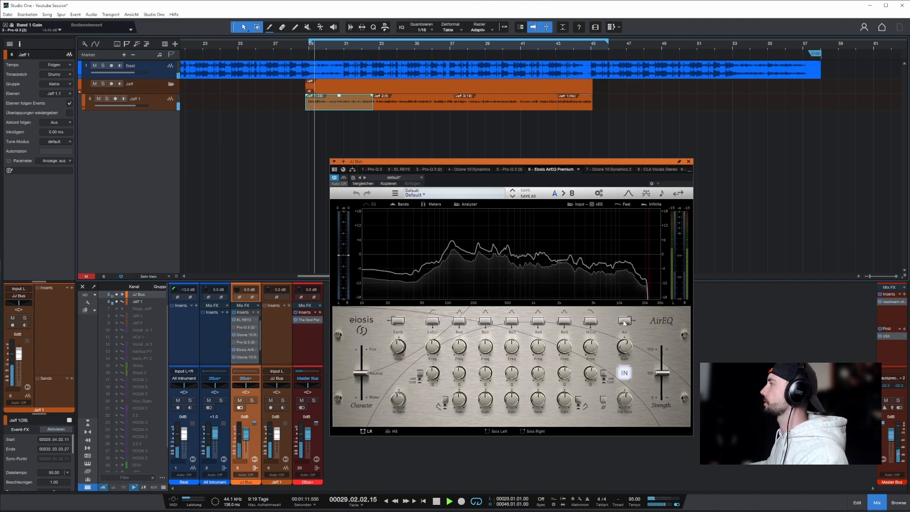
drag(624, 364, 623, 346)
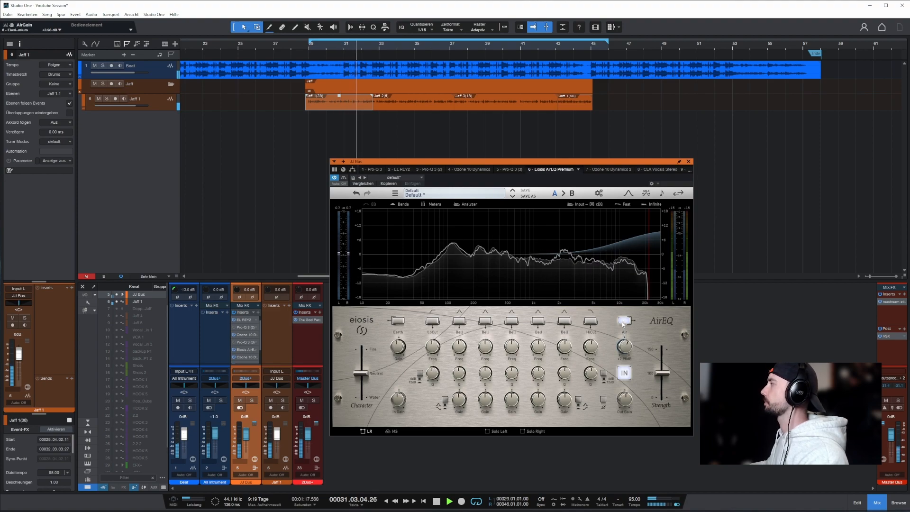
Reduce the AirEQ's Air gain to a subtler boost and compare the Air band active and bypassed.
click(624, 322)
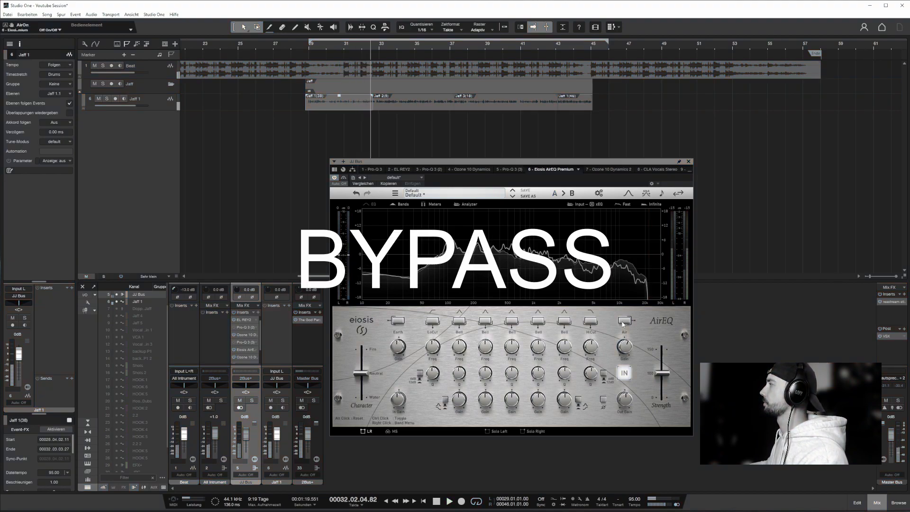
click(624, 321)
drag(626, 348, 627, 356)
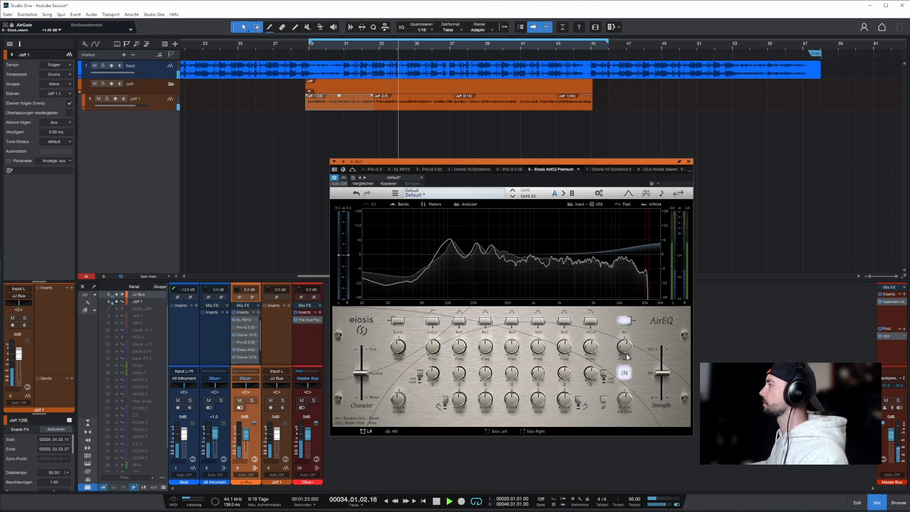
click(625, 322)
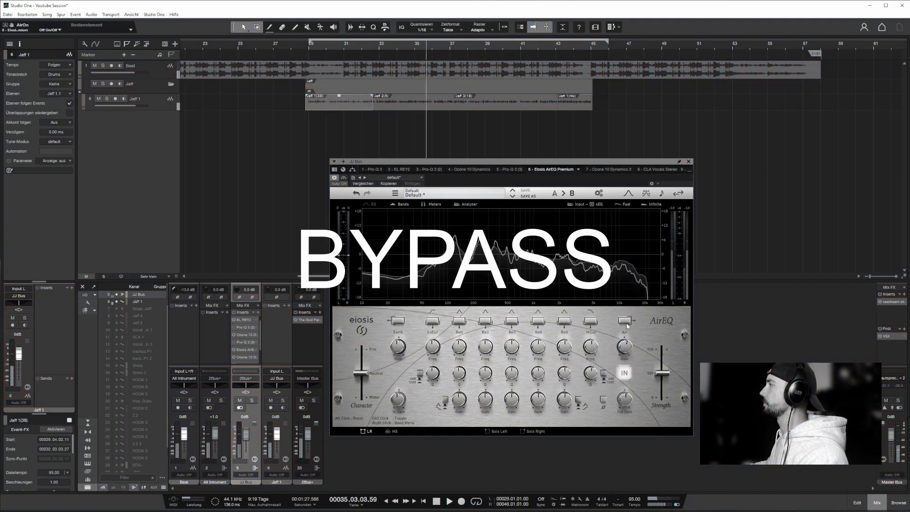
click(625, 322)
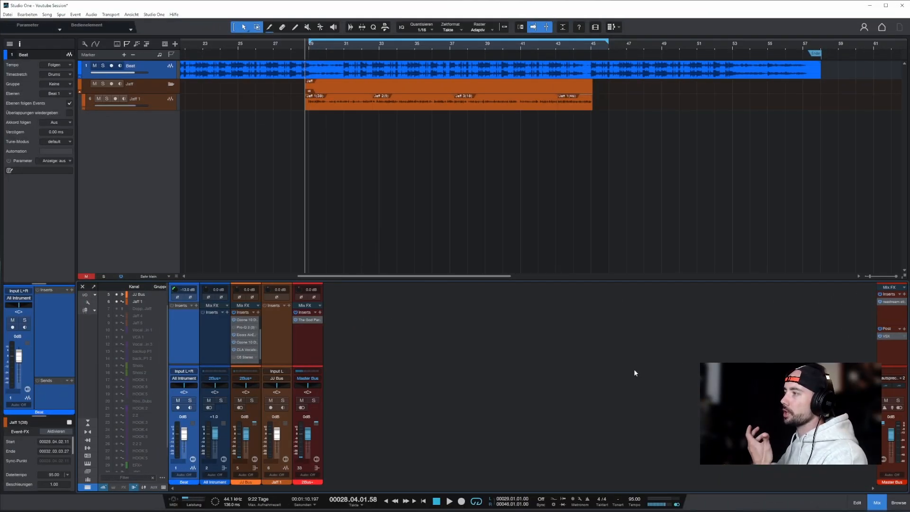
Try a narrow boost near 78 Hz in the third Pro-Q 3, turn it into a cut at a higher frequency, and remove the band.
click(245, 358)
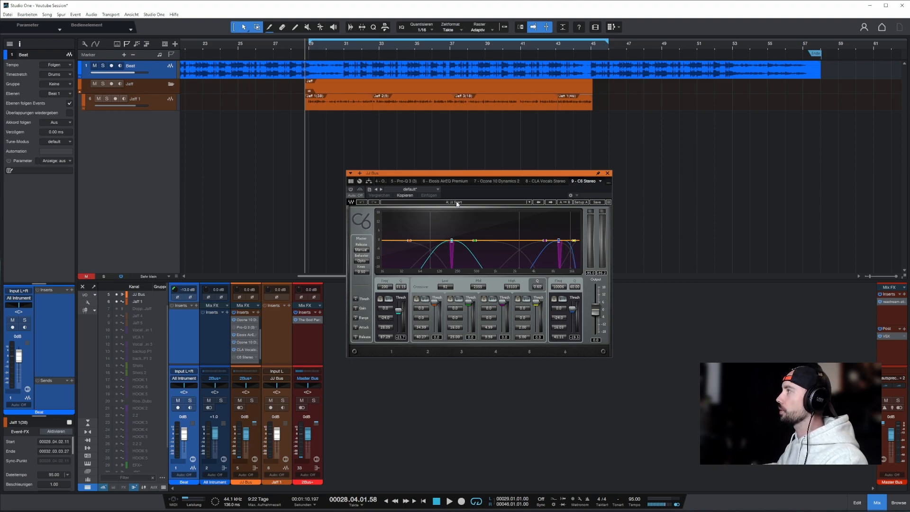
click(404, 182)
drag(441, 283, 441, 219)
scroll(441, 263, up, 8)
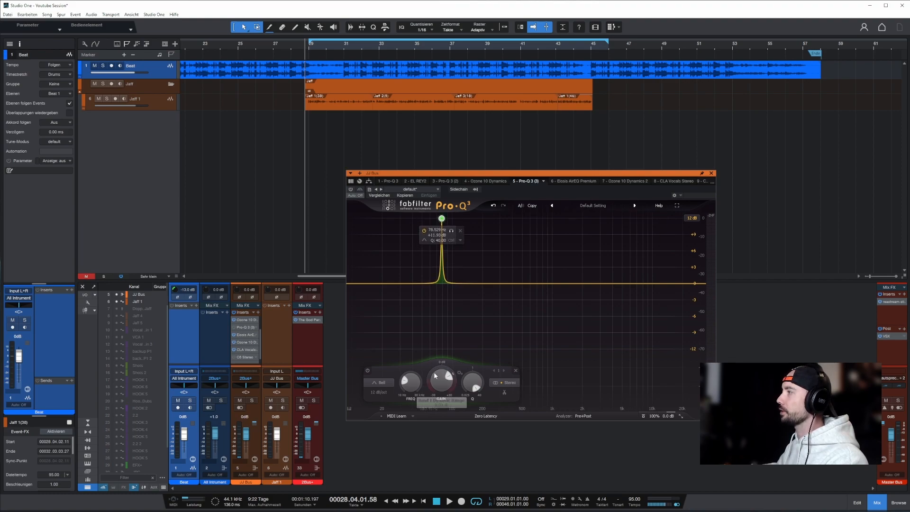
drag(412, 385, 439, 429)
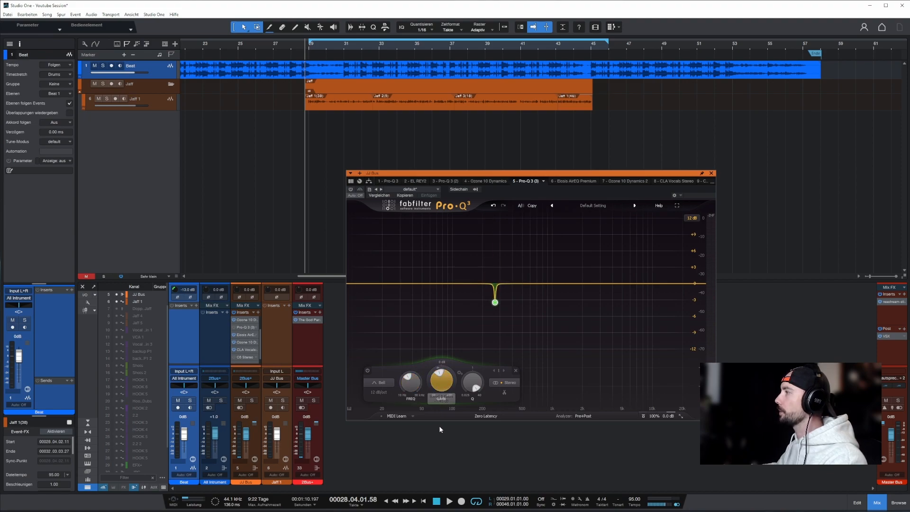
click(516, 372)
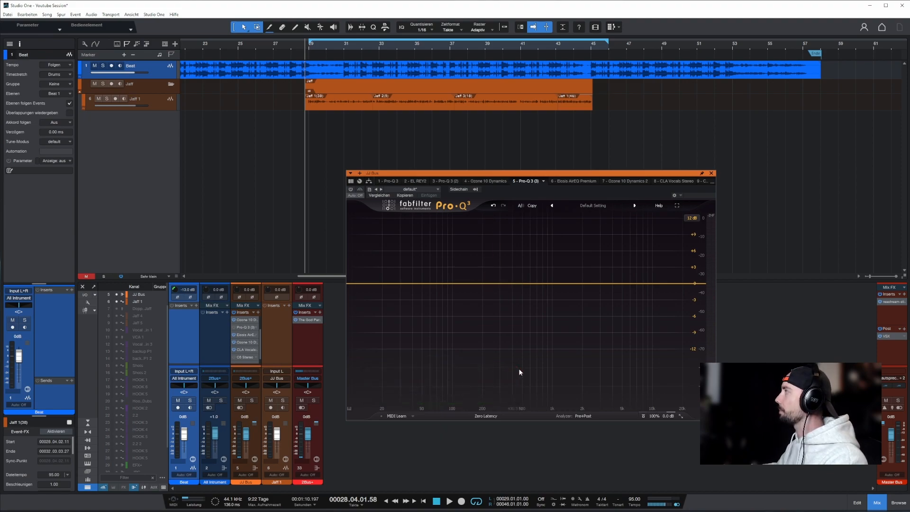
Return to the C6 and set band 1's frequency to 193 Hz while soloing the band, leaving it unsoloed.
click(708, 181)
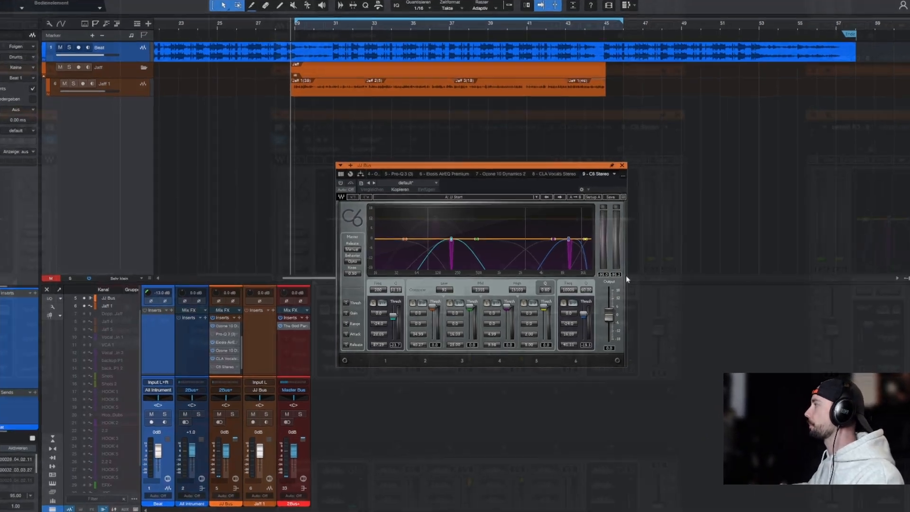
click(374, 302)
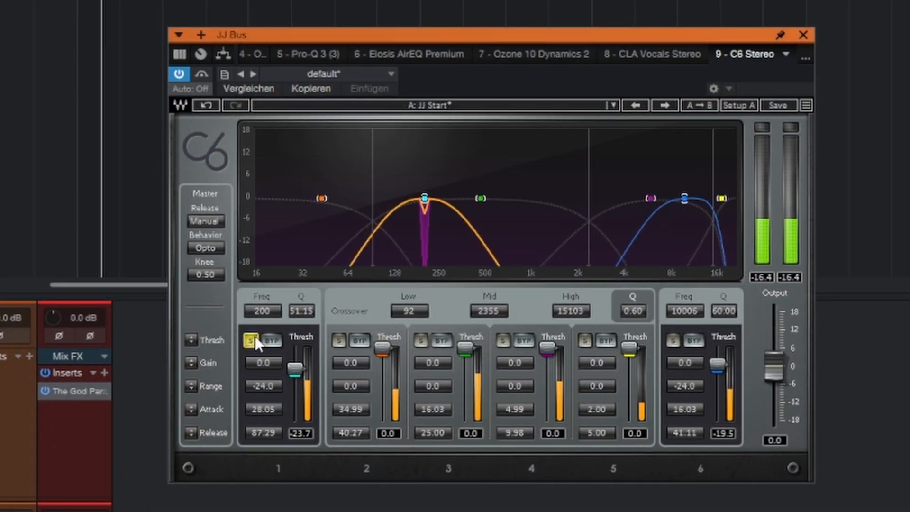
mouse_move(262, 311)
mouse_down()
mouse_move(262, 333)
mouse_move(261, 308)
mouse_up()
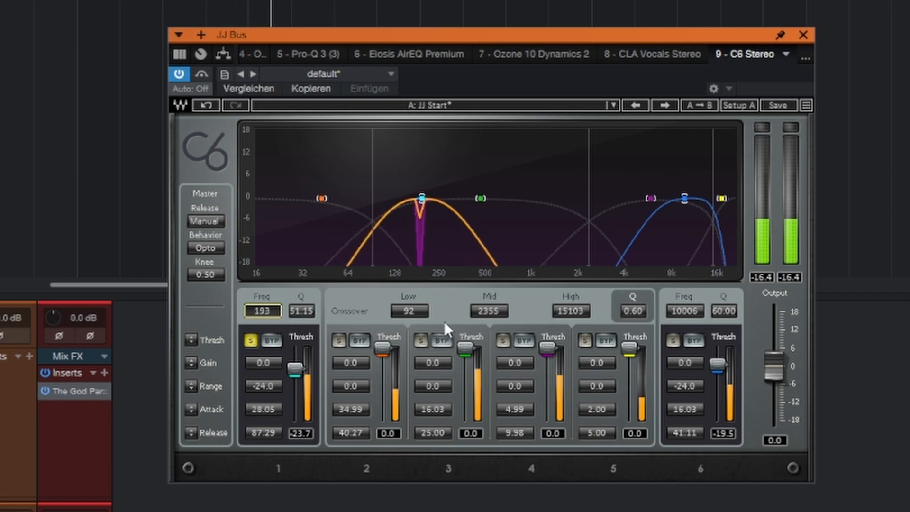
click(251, 340)
Set the C6's band 6 frequency to 10079 Hz while soloed, unsolo it, and compare the plugin bypassed and active.
click(673, 340)
drag(695, 309, 696, 317)
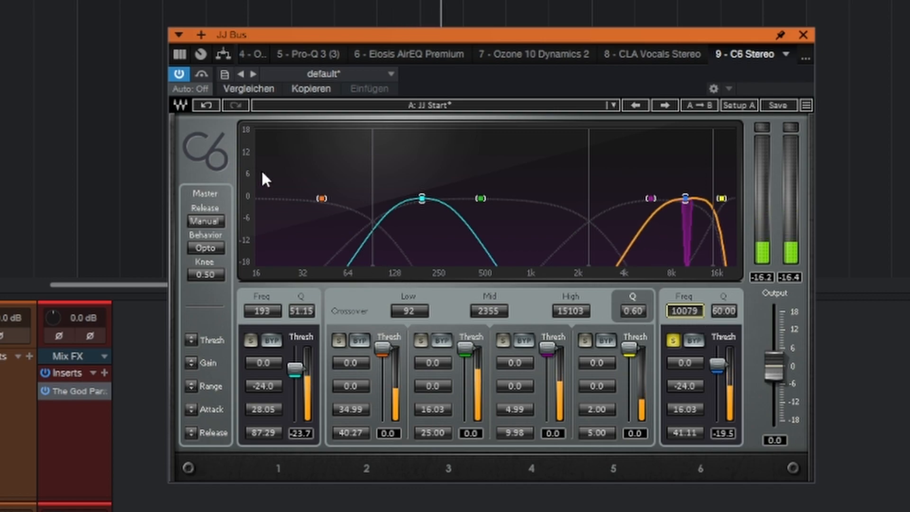
click(672, 340)
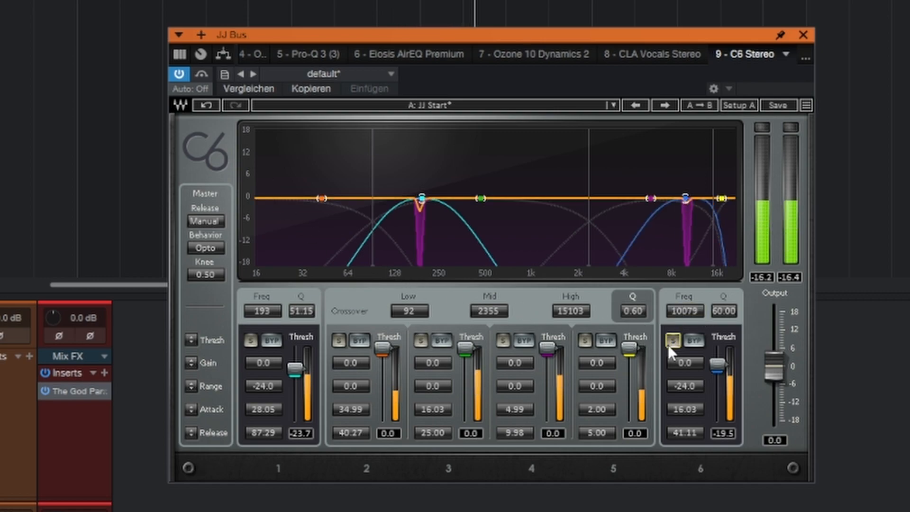
click(200, 73)
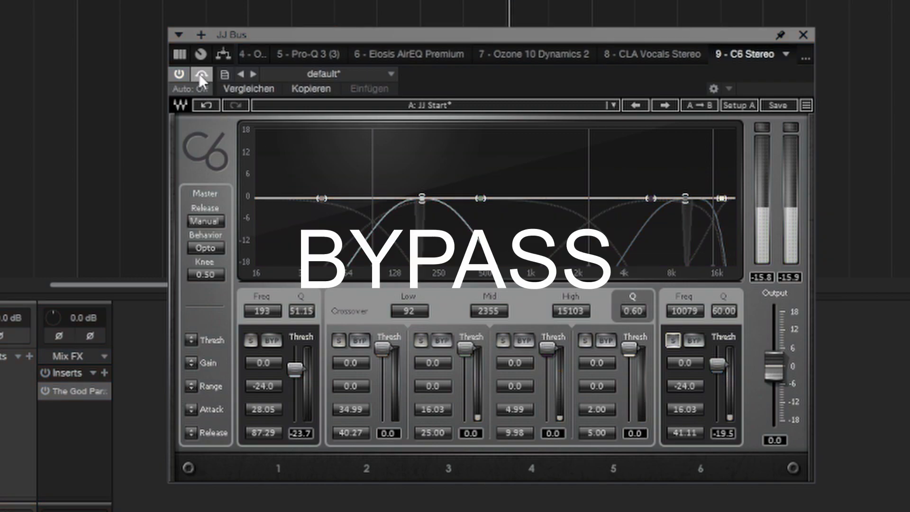
click(199, 73)
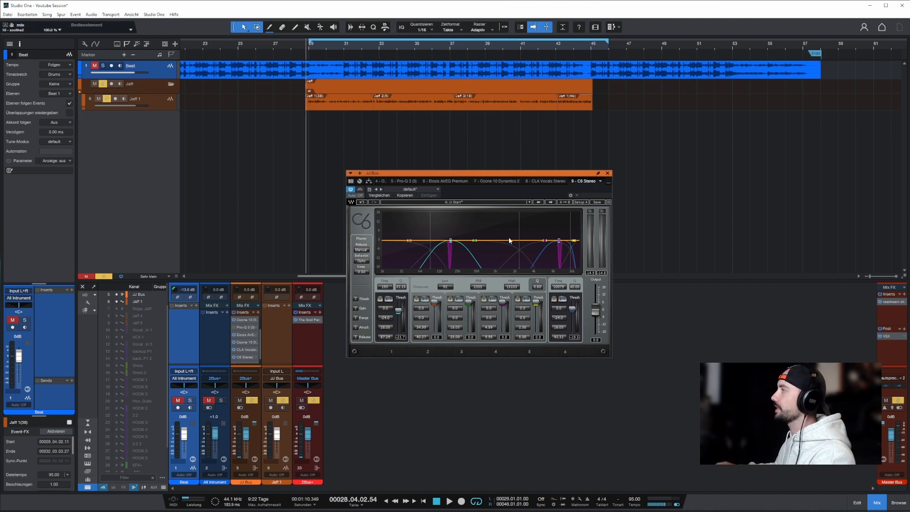
Open soothe2 on the JJ Bus and load the Voice of god preset from the Vocals category.
click(602, 182)
click(577, 261)
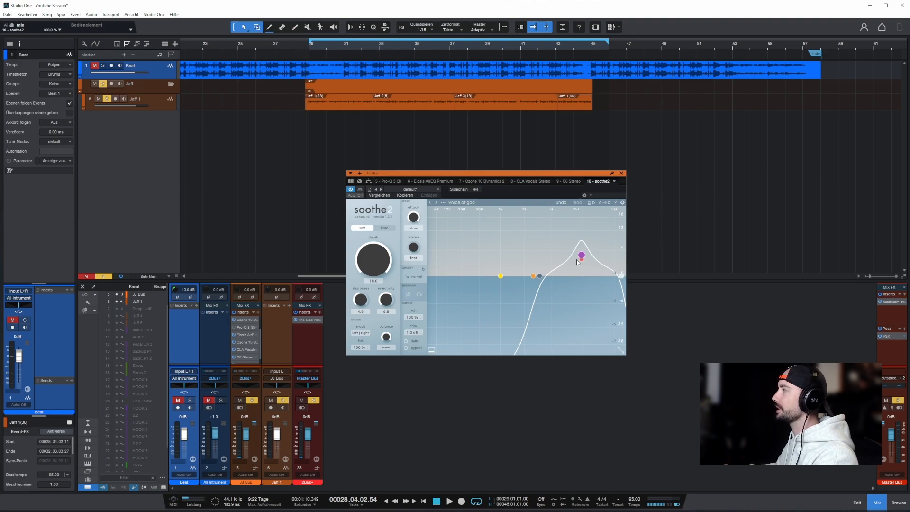
click(453, 203)
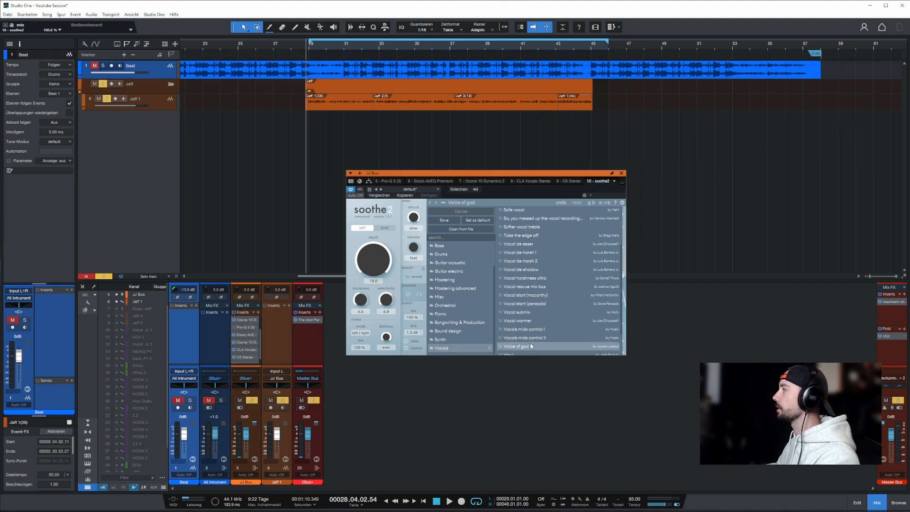
scroll(603, 280, down, 2)
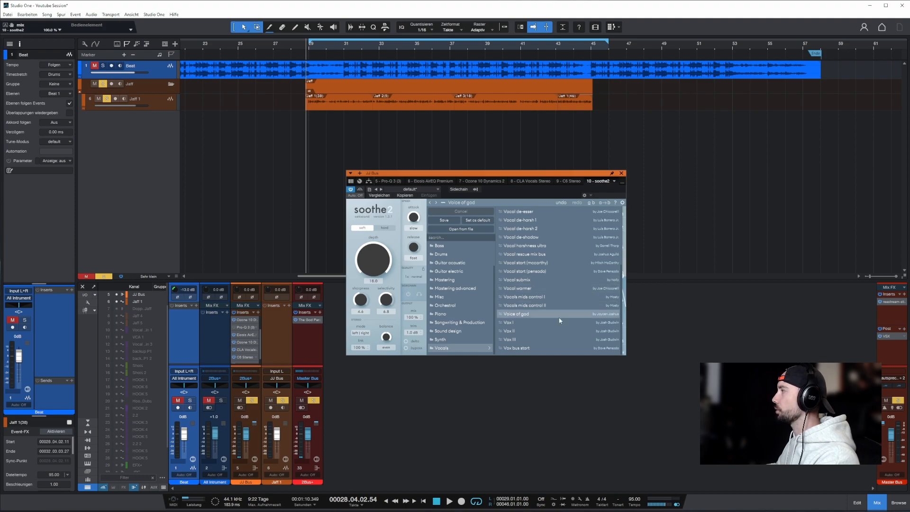
click(595, 313)
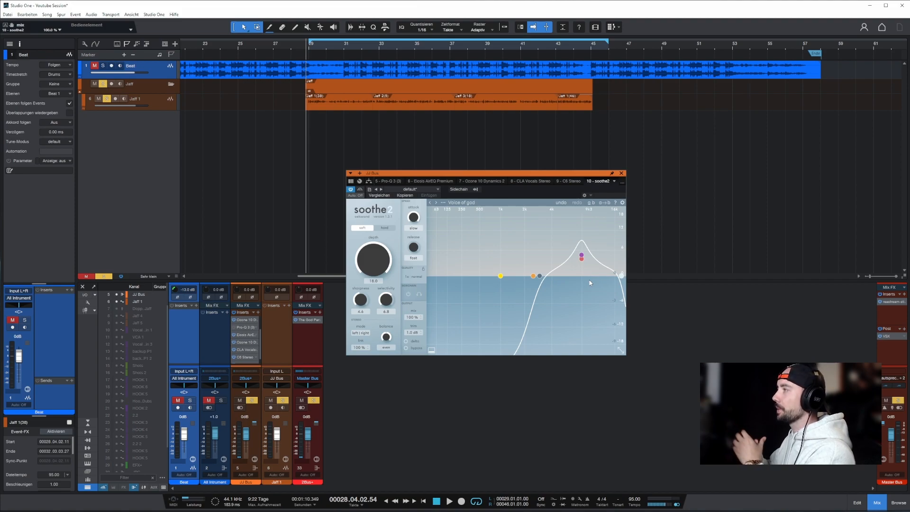
Play the vocal with soothe2's mix at 50% and back at 100%, and compare the plugin bypassed and active.
drag(411, 318, 408, 376)
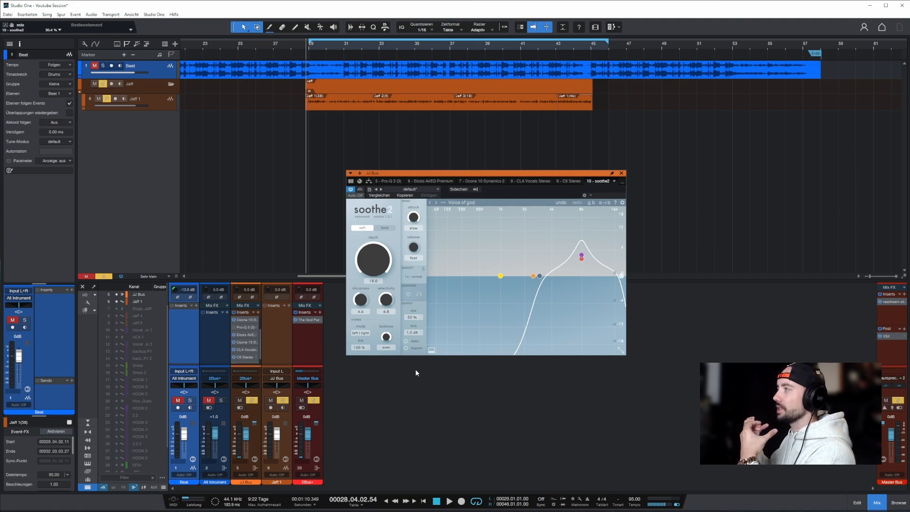
key(space)
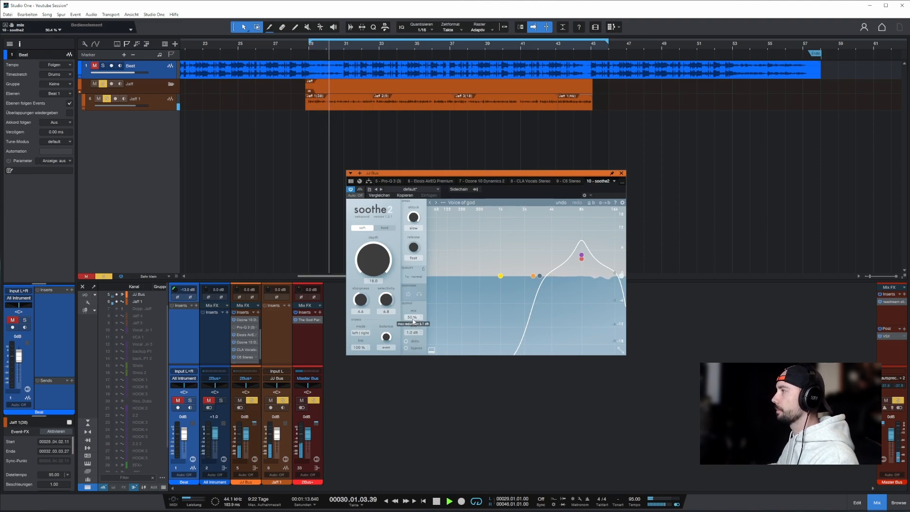
drag(412, 317, 413, 173)
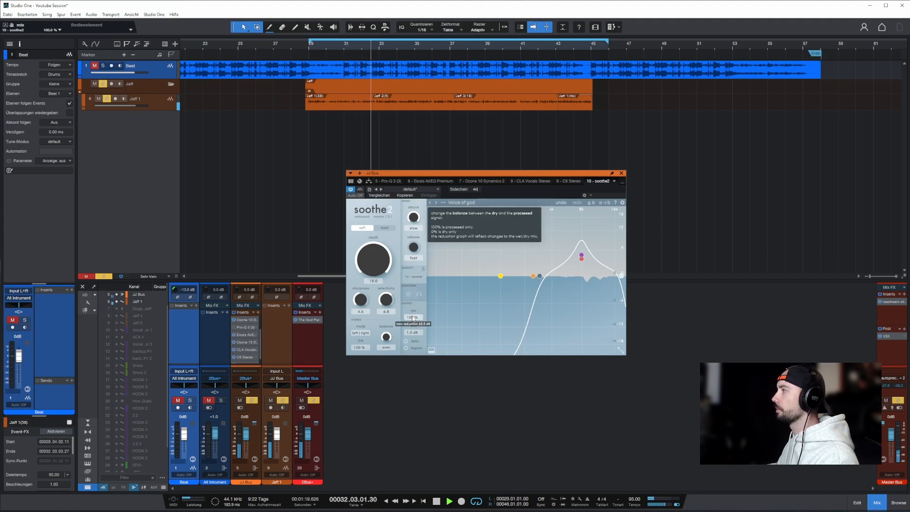
mouse_move(412, 319)
mouse_down()
mouse_move(410, 440)
mouse_move(411, 308)
mouse_up()
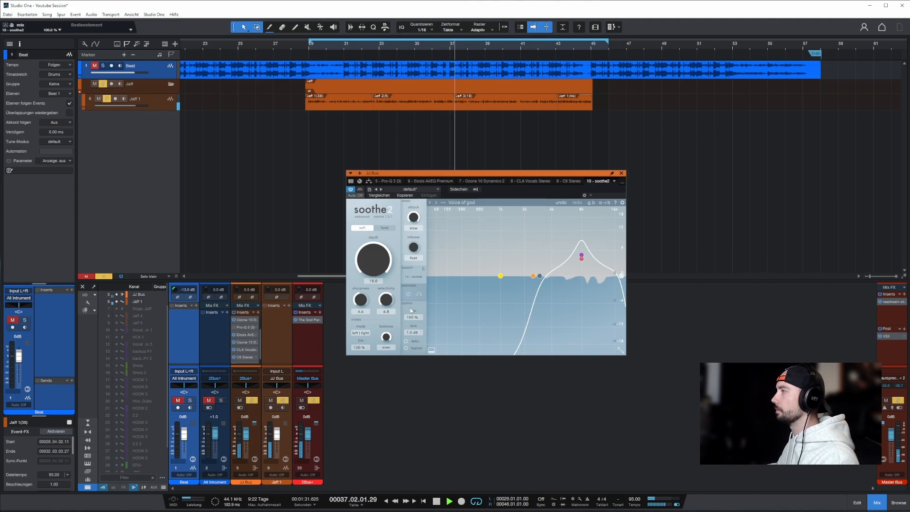
click(352, 189)
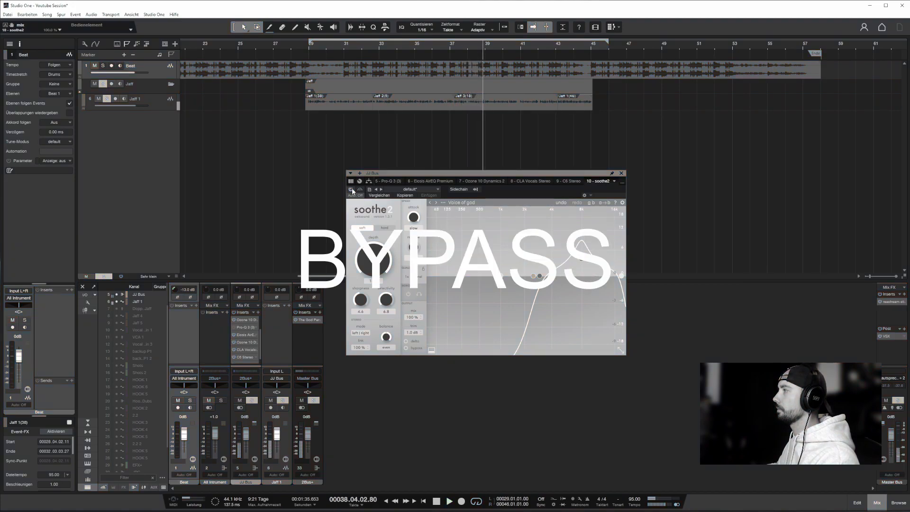
click(352, 189)
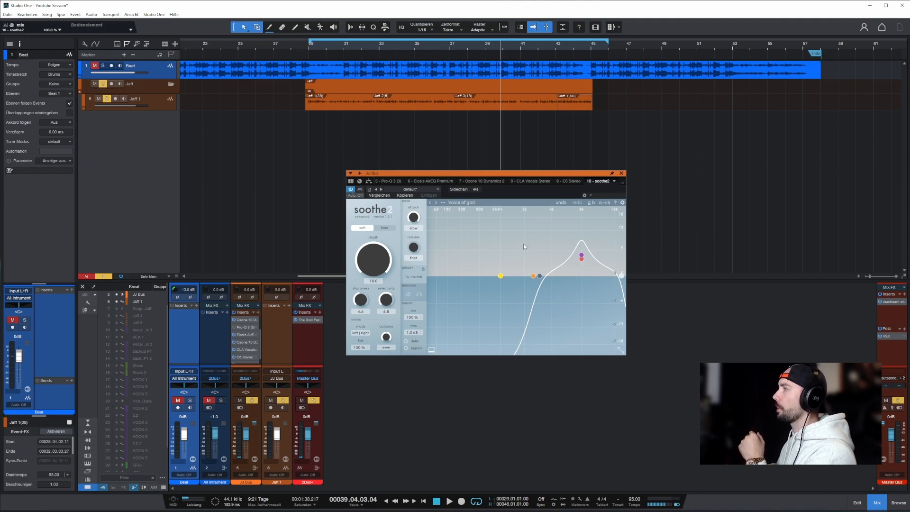
Select soothe2's band 4 at the curve's peak and raise its frequency slightly.
click(581, 256)
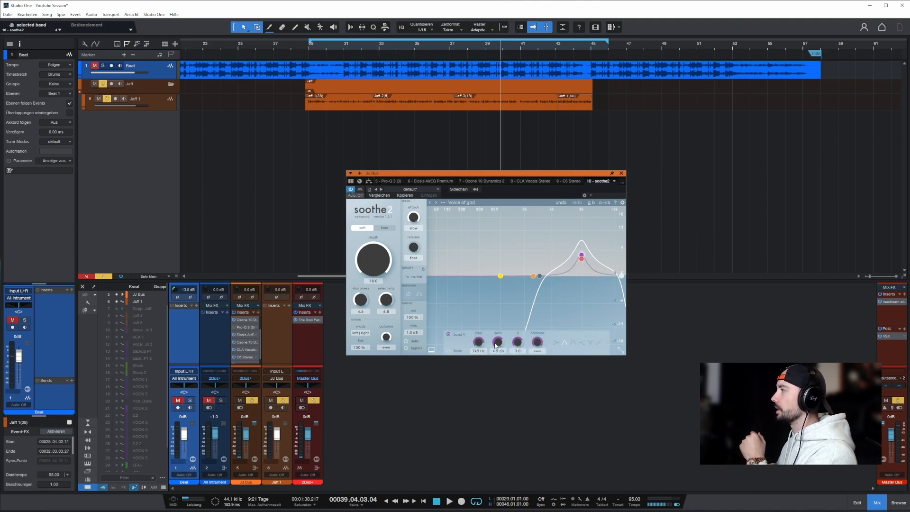
drag(479, 341, 479, 343)
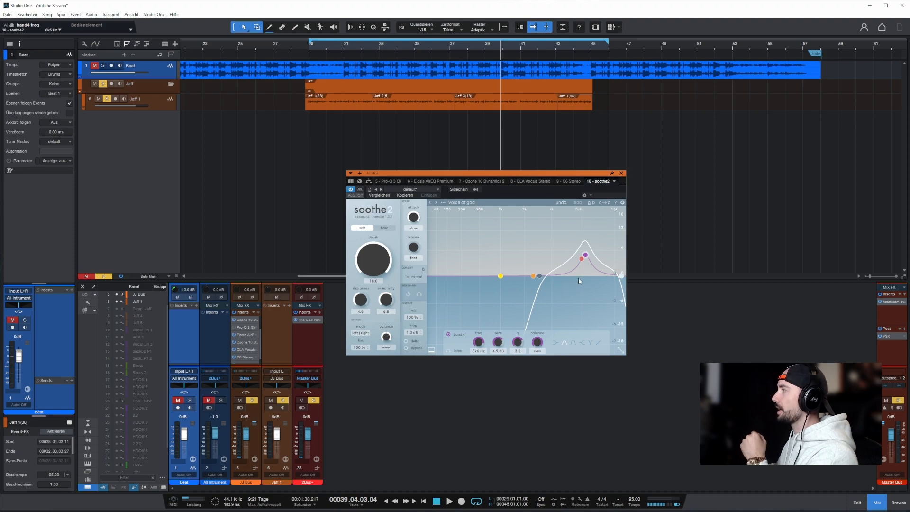